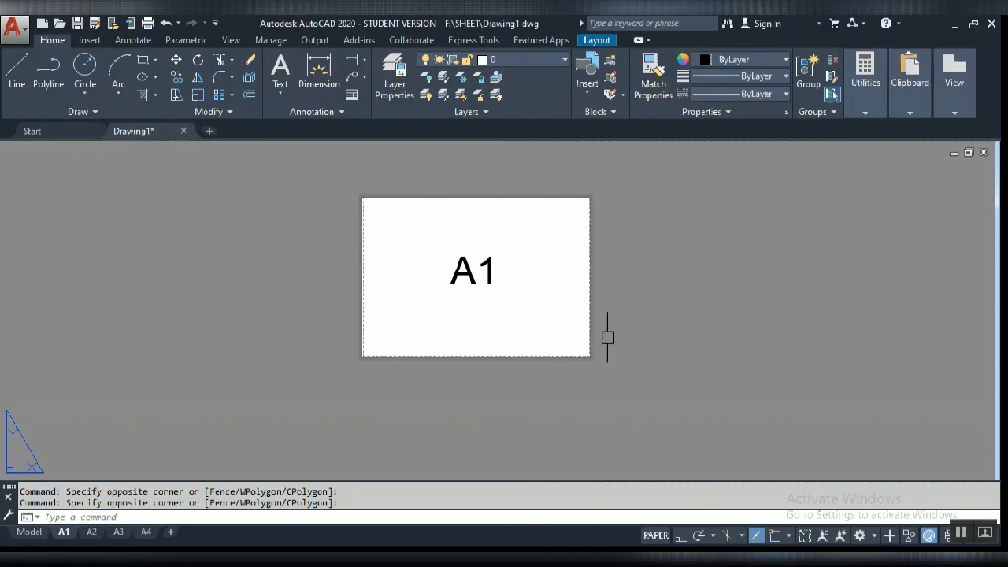
Step: Look through the A2, A3 and A4 layouts, then return to the A1 layout and inspect its sheet
click(659, 315)
click(627, 355)
click(92, 531)
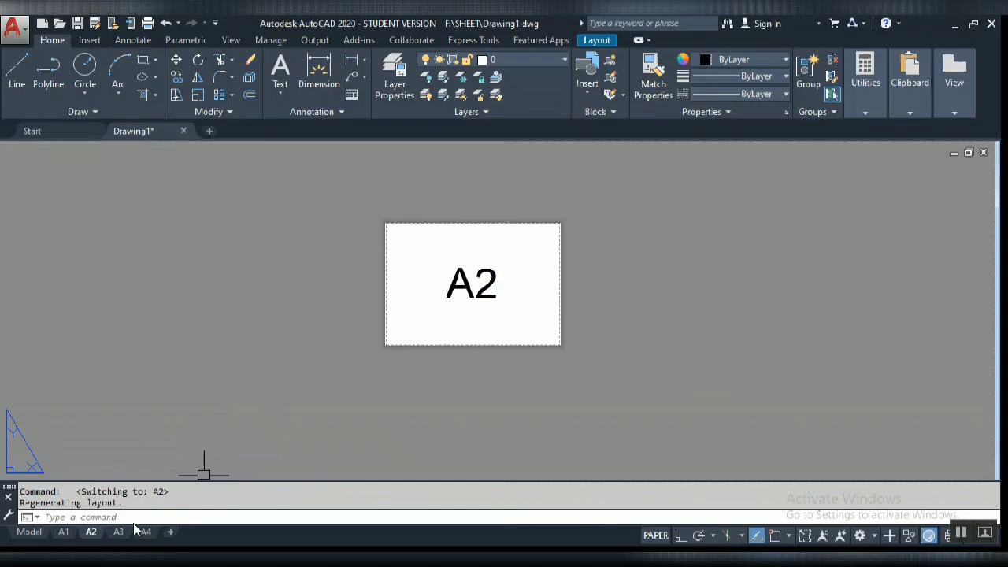
click(126, 532)
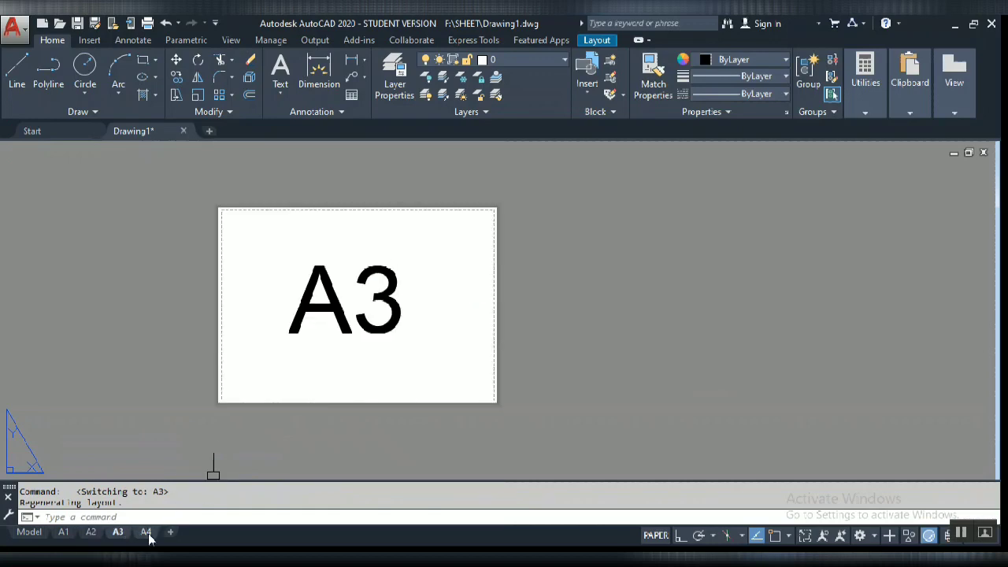
click(146, 532)
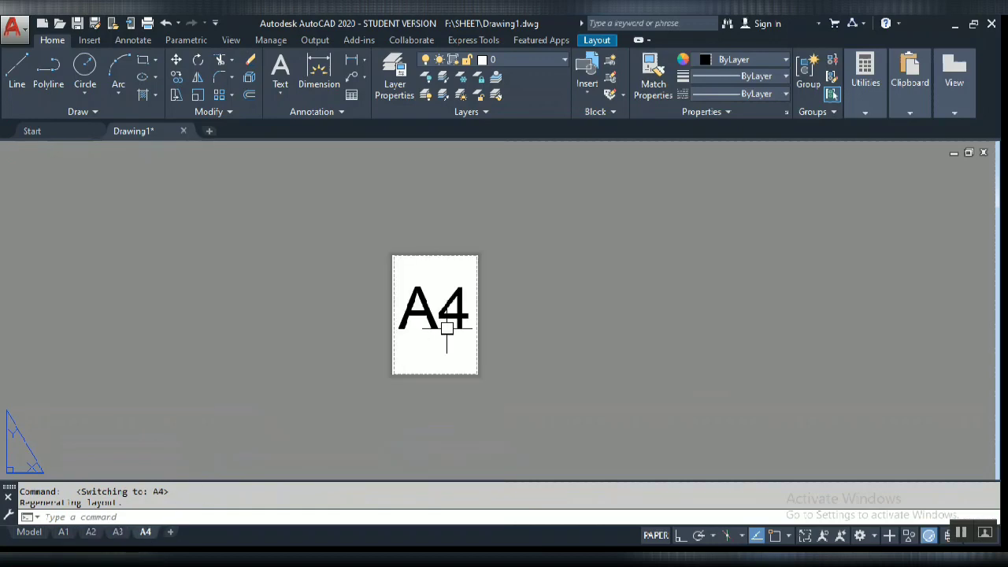
click(64, 534)
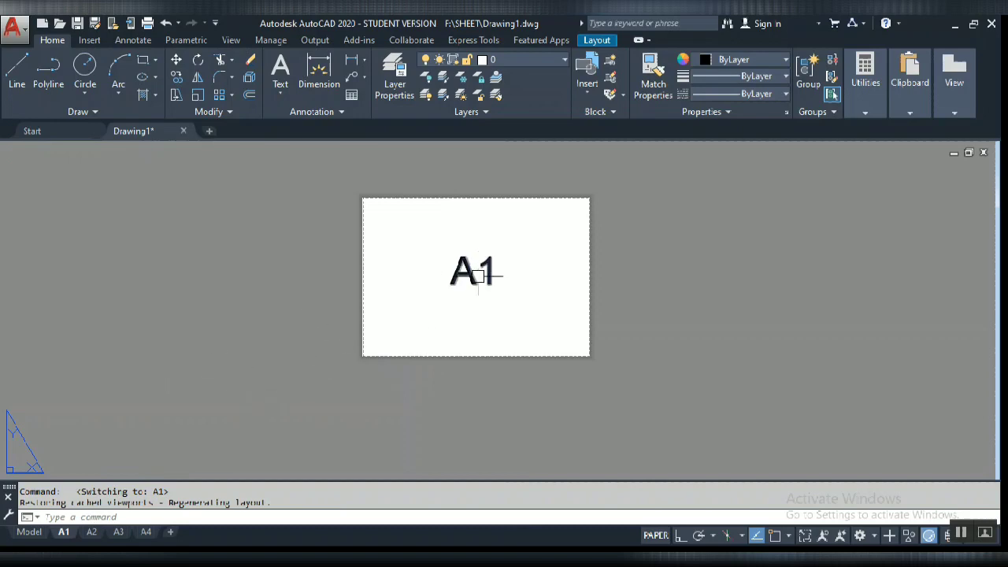
scroll(461, 259, up, 2)
scroll(512, 327, down, 2)
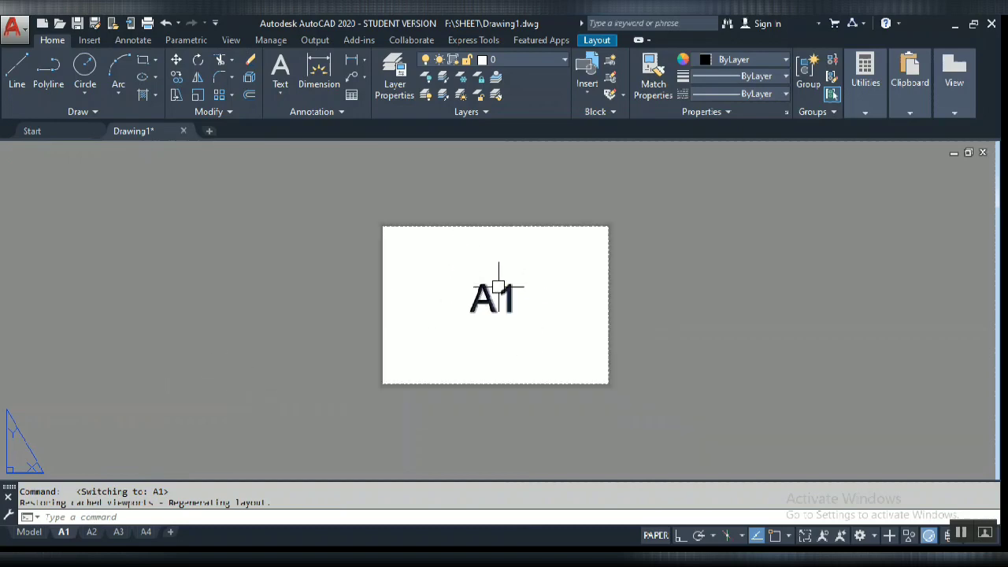
scroll(497, 285, up, 2)
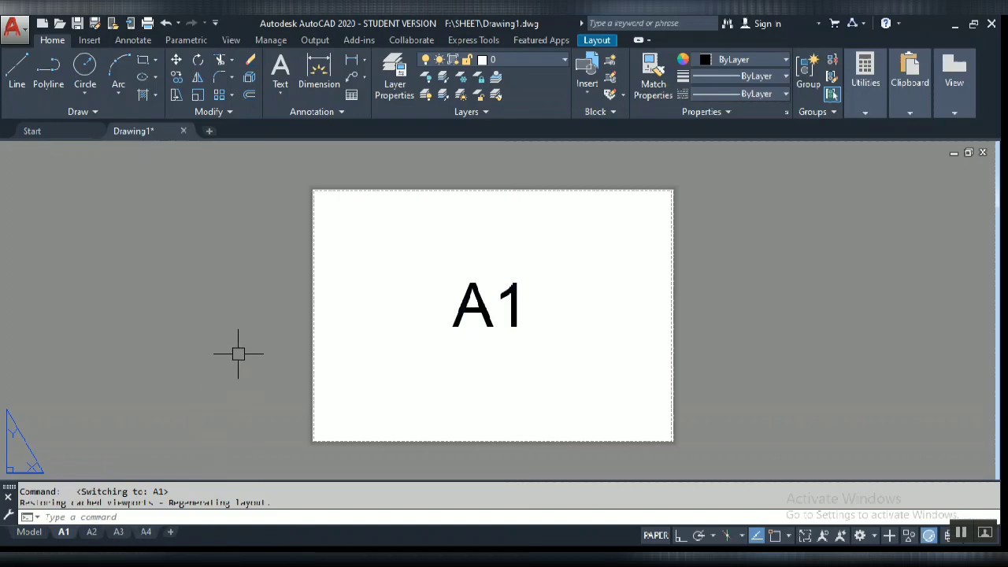
click(204, 297)
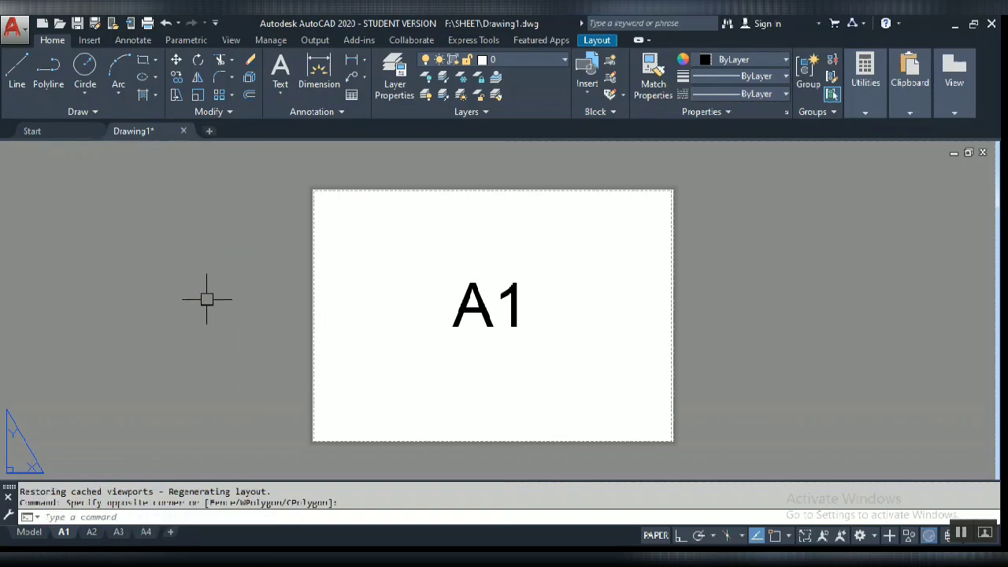
click(210, 334)
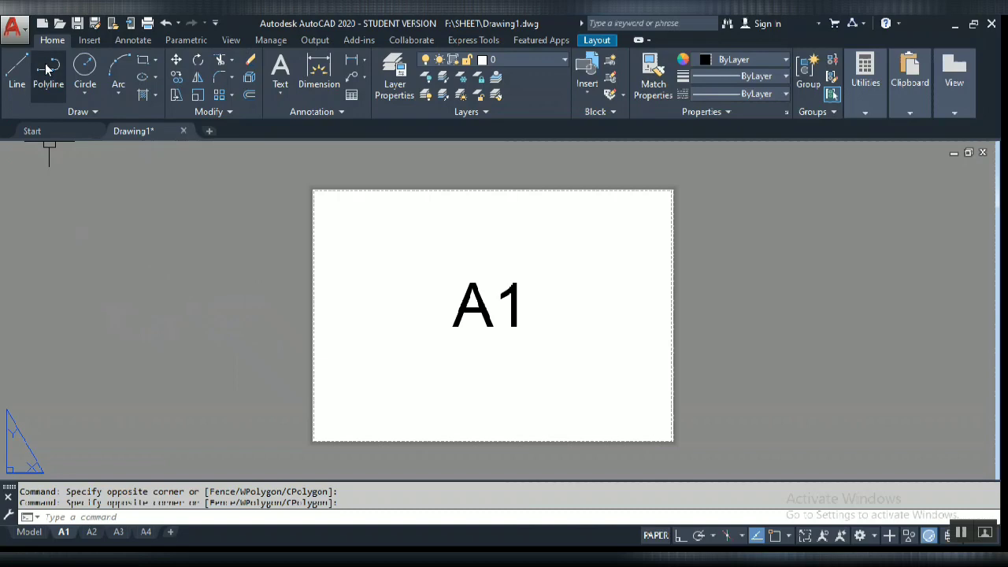
click(127, 367)
click(127, 371)
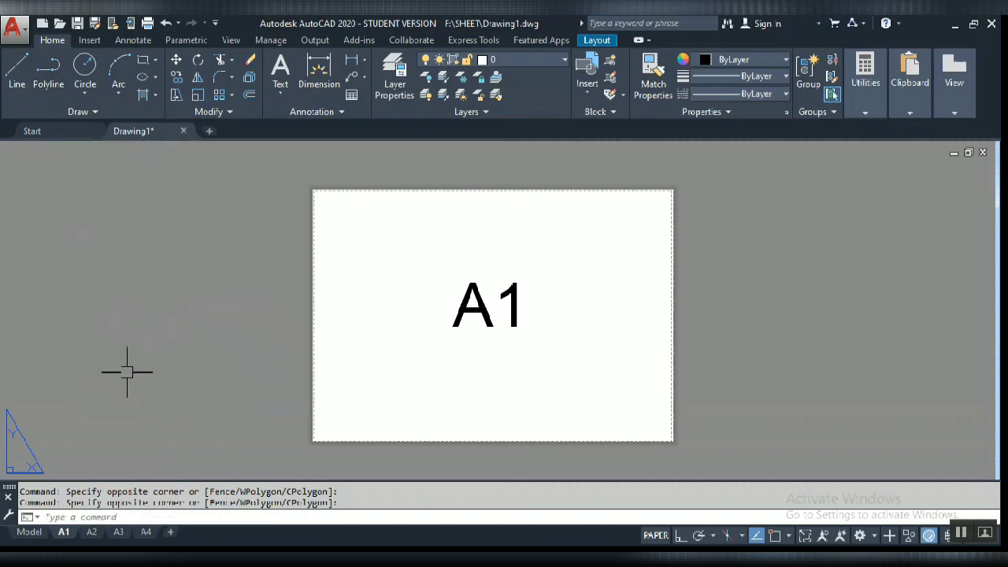
Step: Open the Sheet Set Manager with the SSM command and start a new sheet set based on existing drawings
text(SSM)
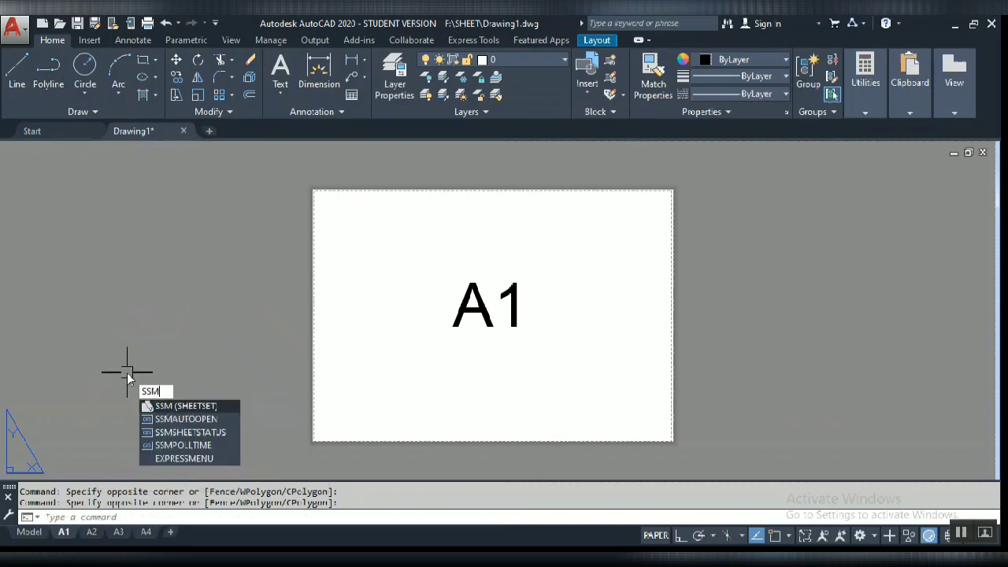
key(Return)
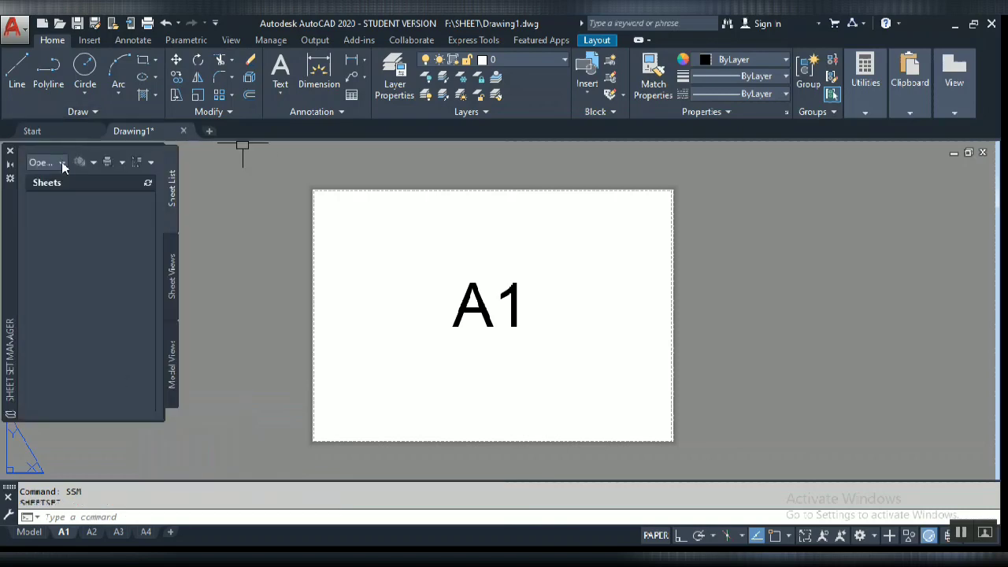
click(61, 163)
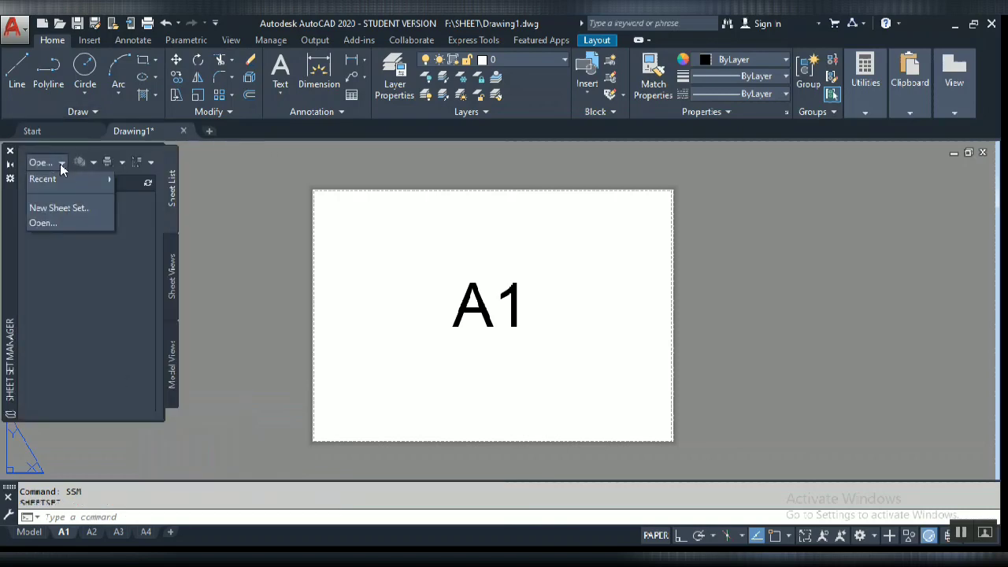
click(75, 210)
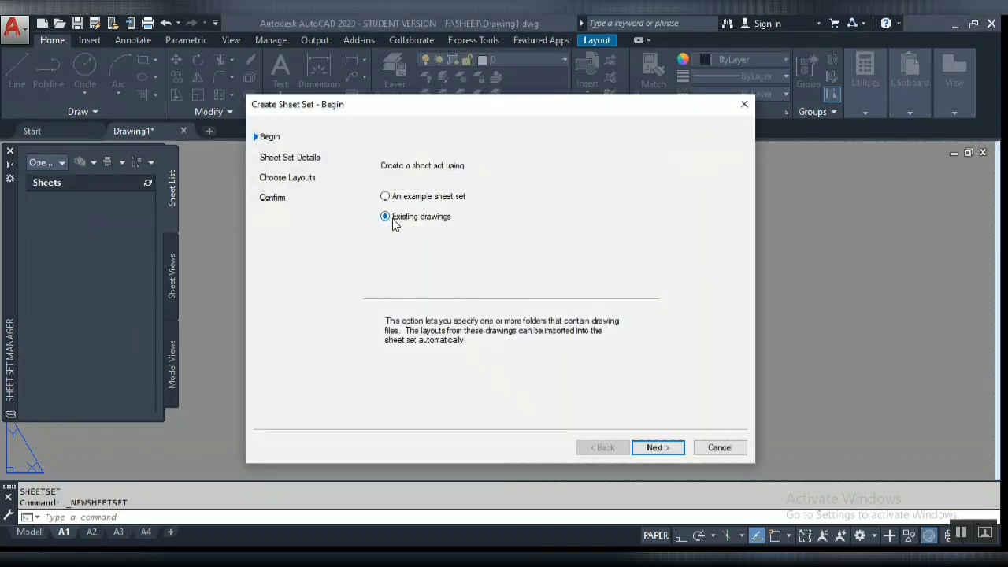
click(973, 530)
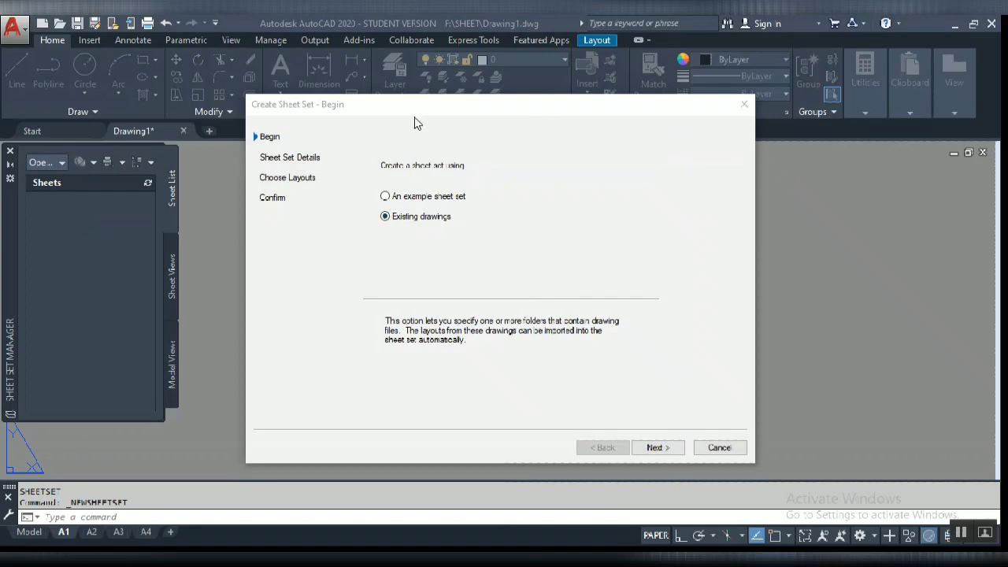
drag(427, 107, 404, 146)
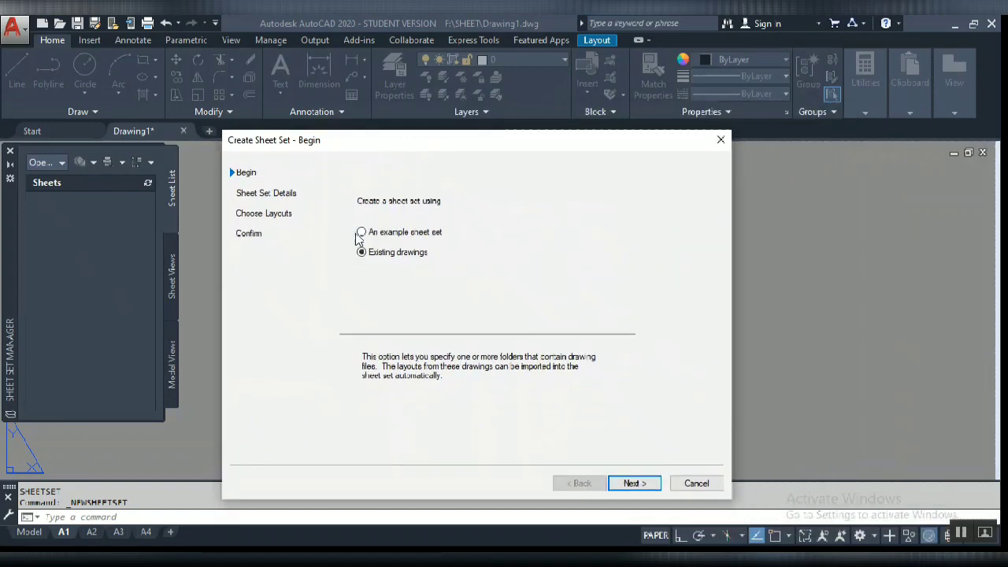
drag(474, 141, 510, 136)
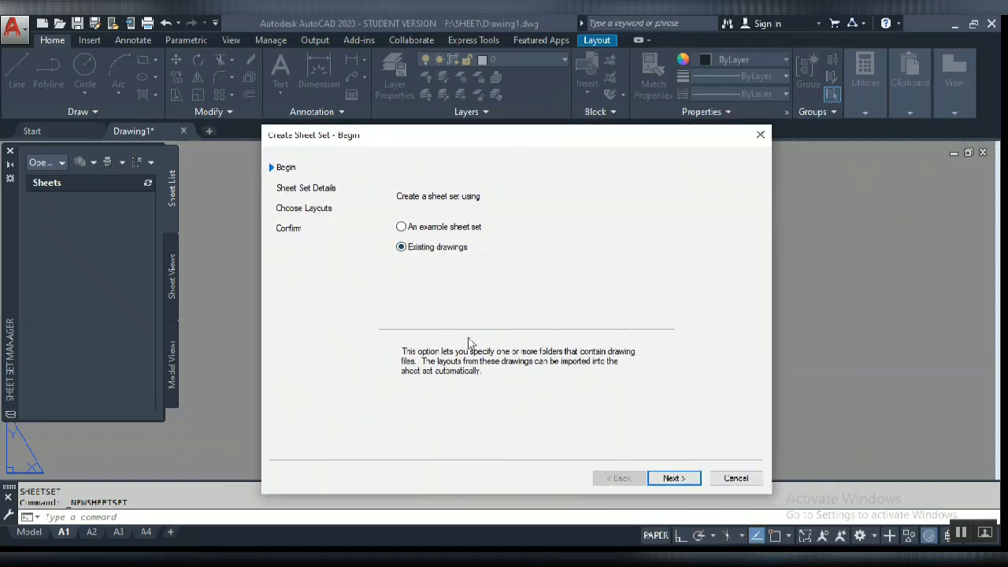
click(673, 478)
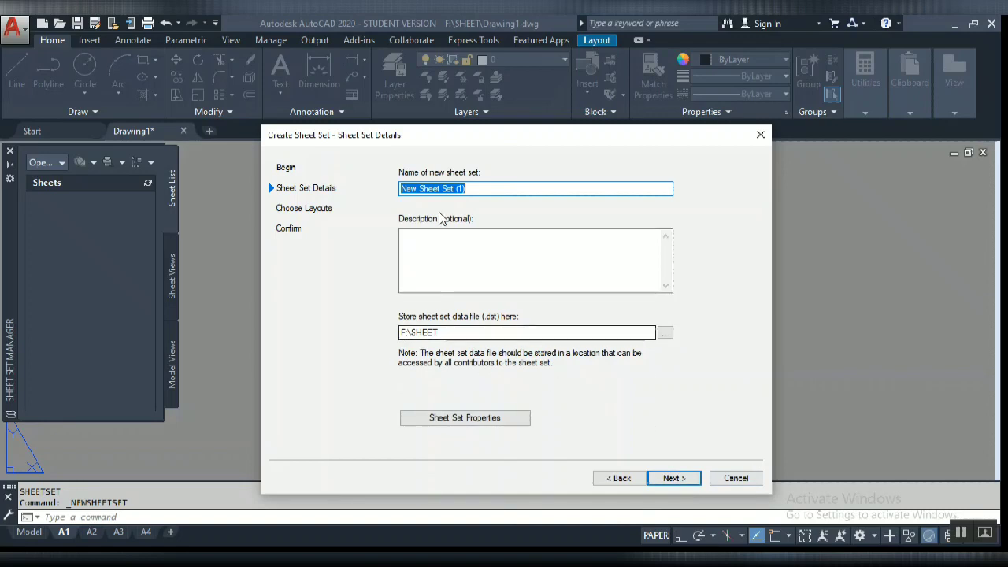
Step: Name the new sheet set SHHET-1 and enter PRINTING as its description
click(498, 187)
drag(499, 187, 342, 195)
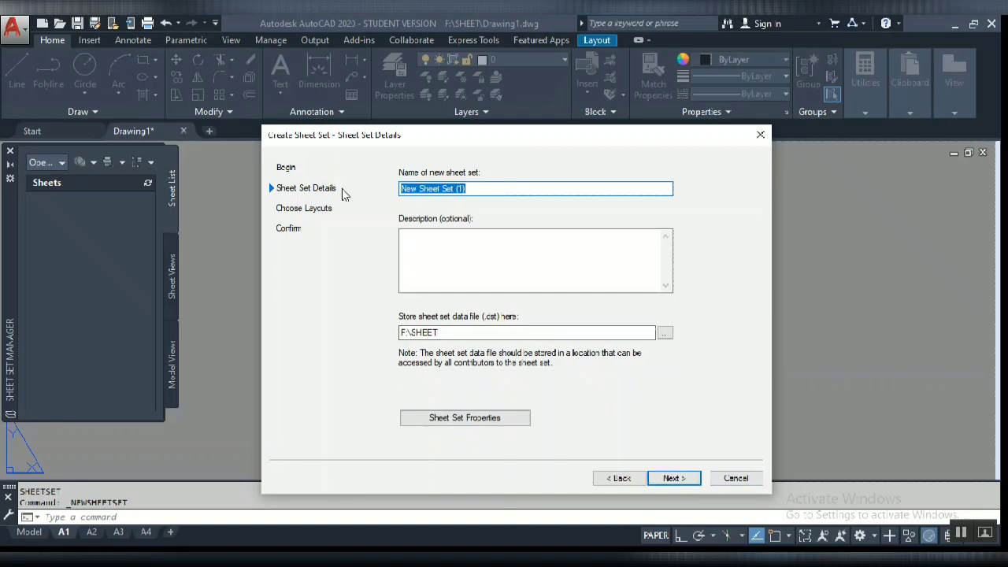
key(BackSpace)
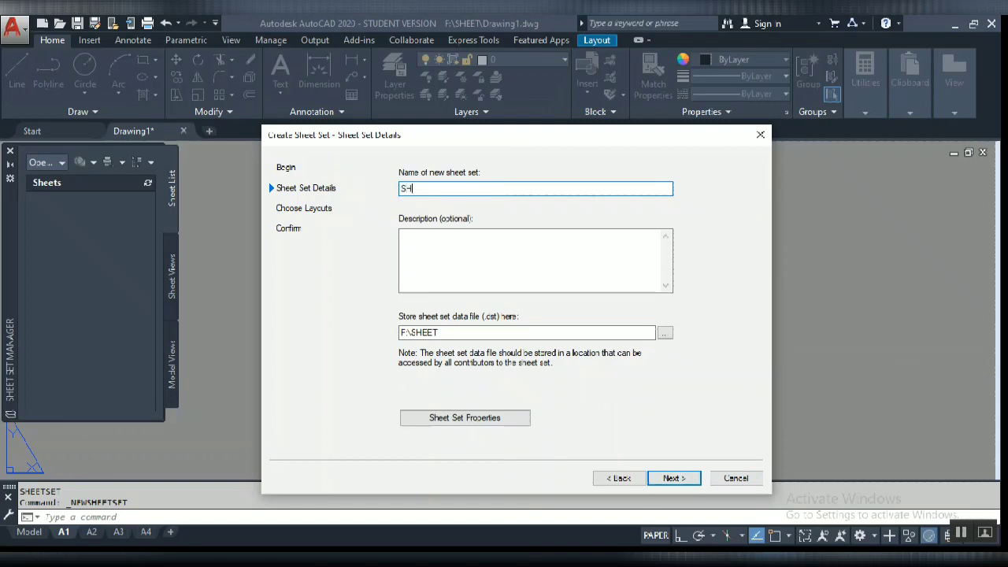
text(SHEET-1)
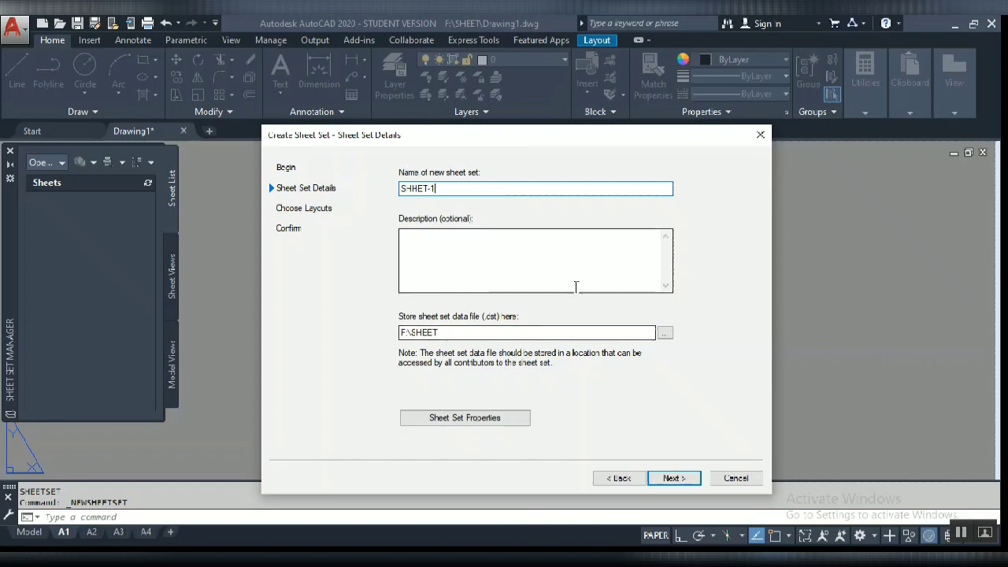
click(521, 252)
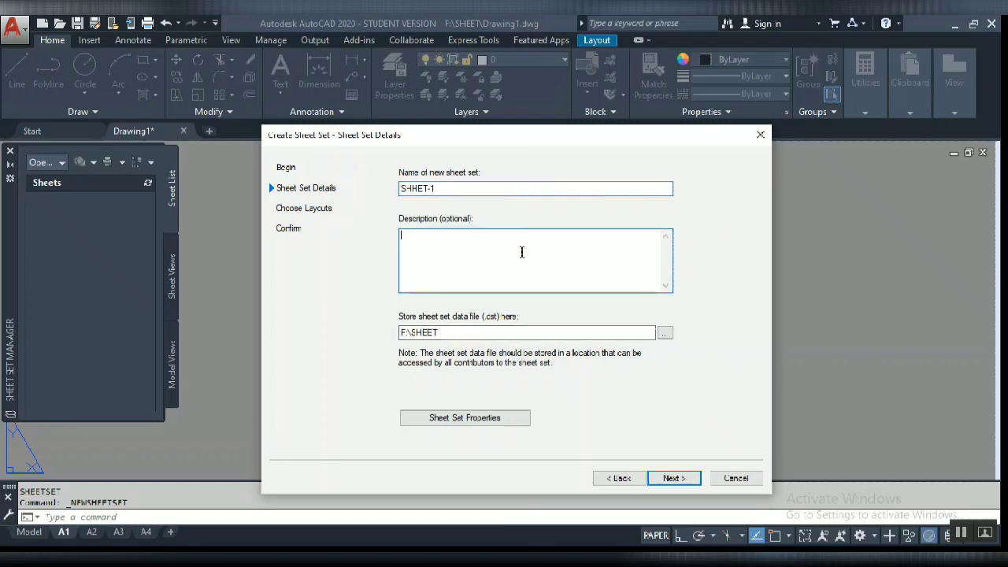
text(PRINTING)
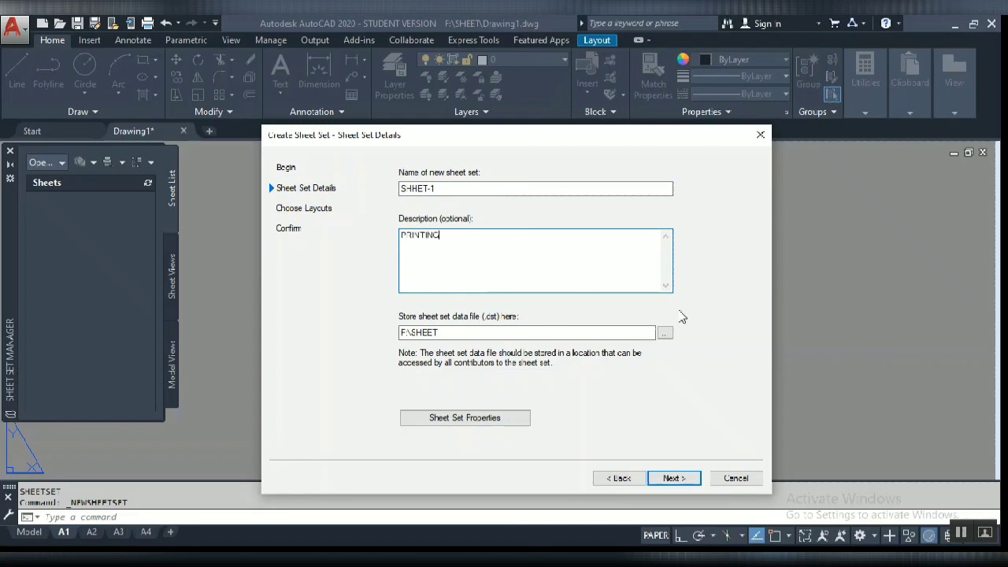
Step: Choose the SHEET folder on drive F as the storage location for the sheet set data file
click(664, 333)
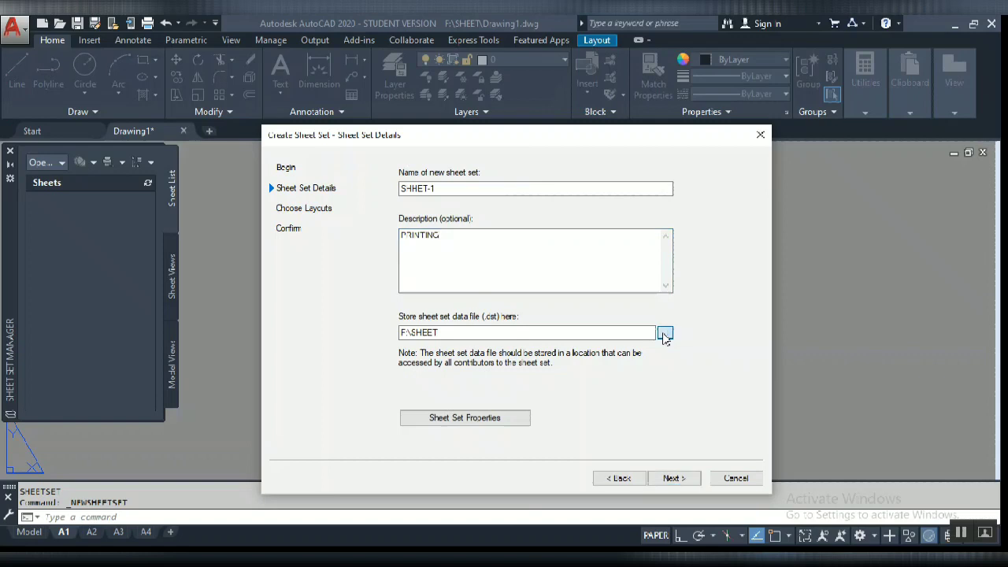
click(468, 207)
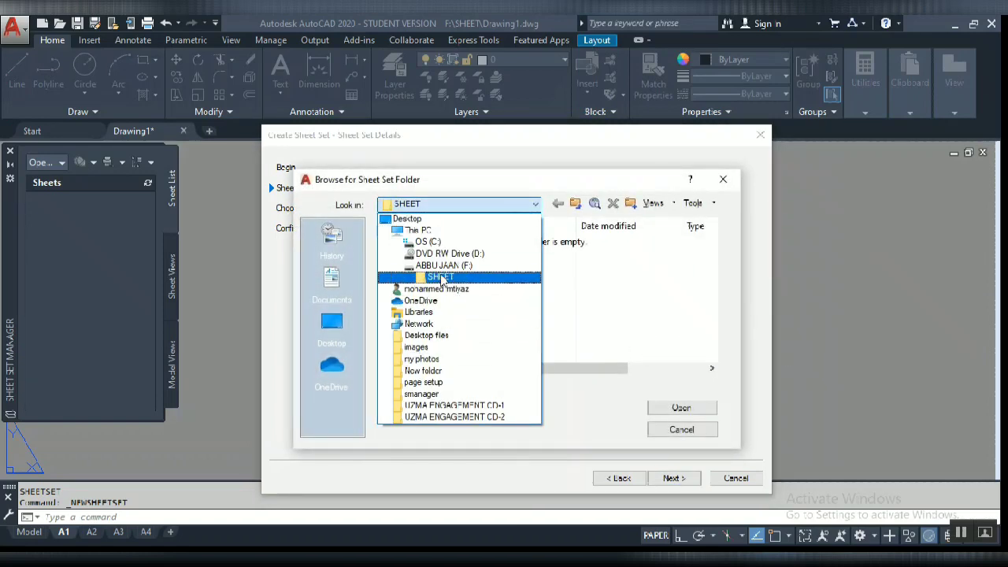
click(437, 265)
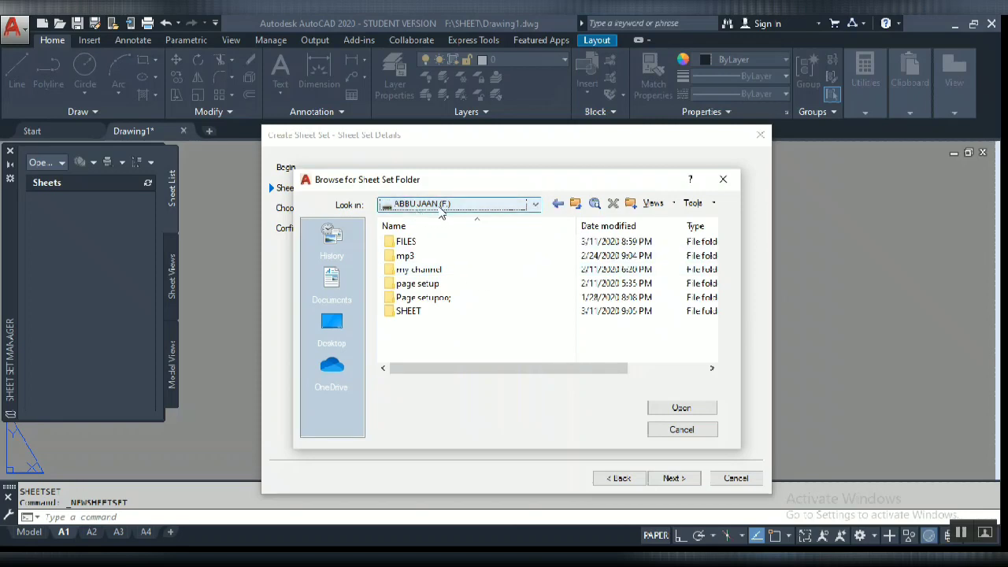
click(403, 312)
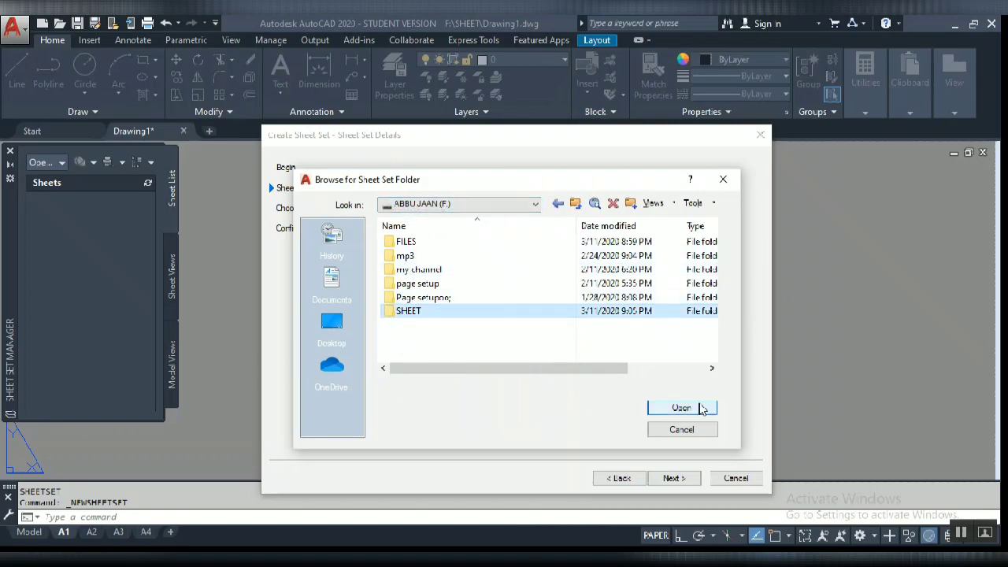
click(680, 408)
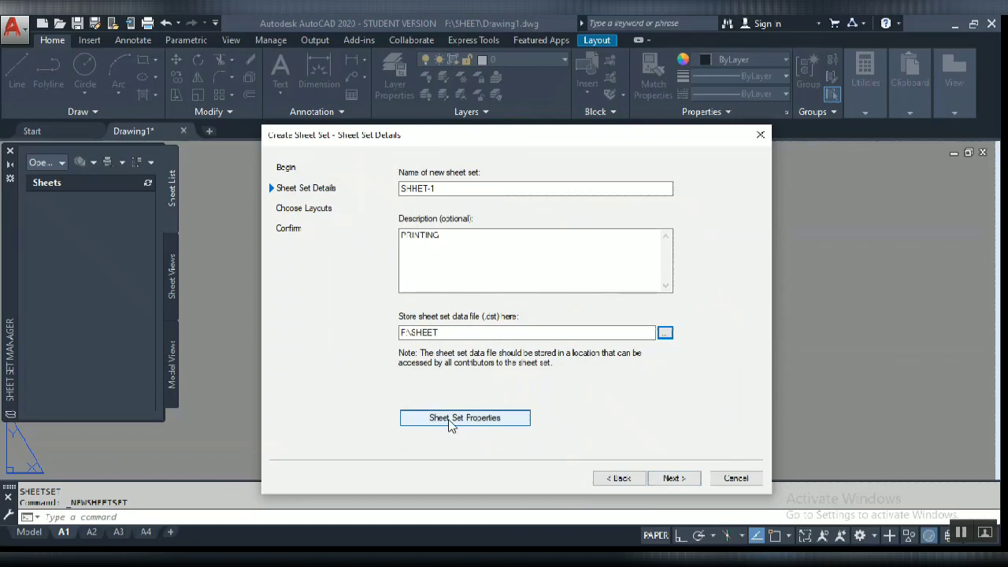
Step: Review the sheet set properties, including project control and sheet creation settings, and accept them
click(483, 421)
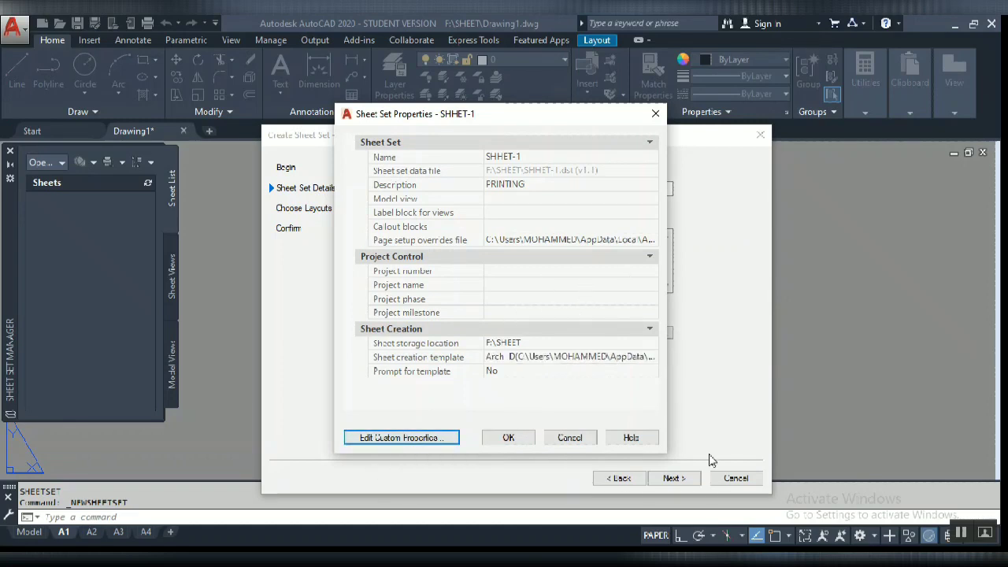
click(959, 535)
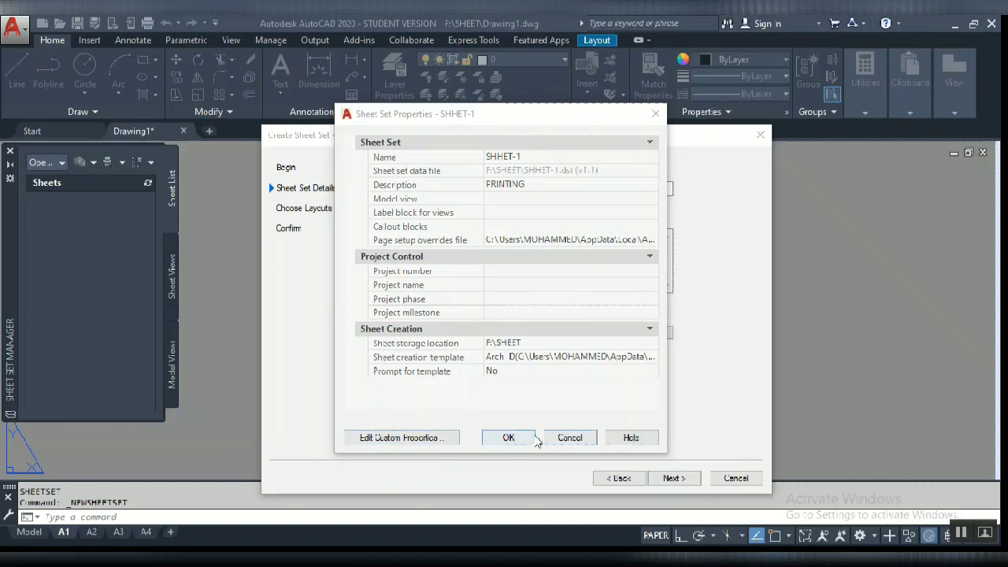
click(510, 438)
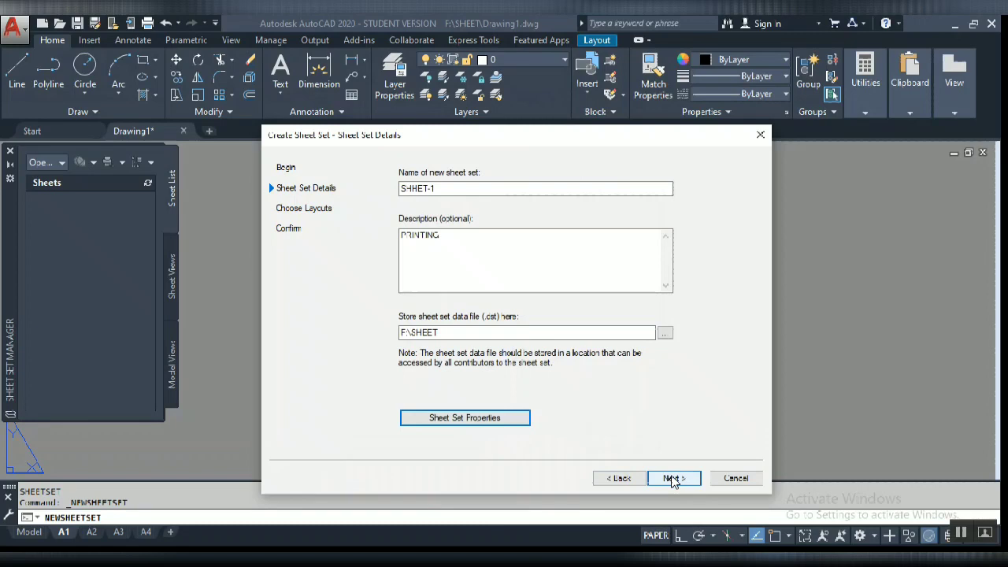
Step: Add the SHEET folder on drive F as the layout source, keeping layouts A1 to A4 of Drawing1.dwg included
click(672, 478)
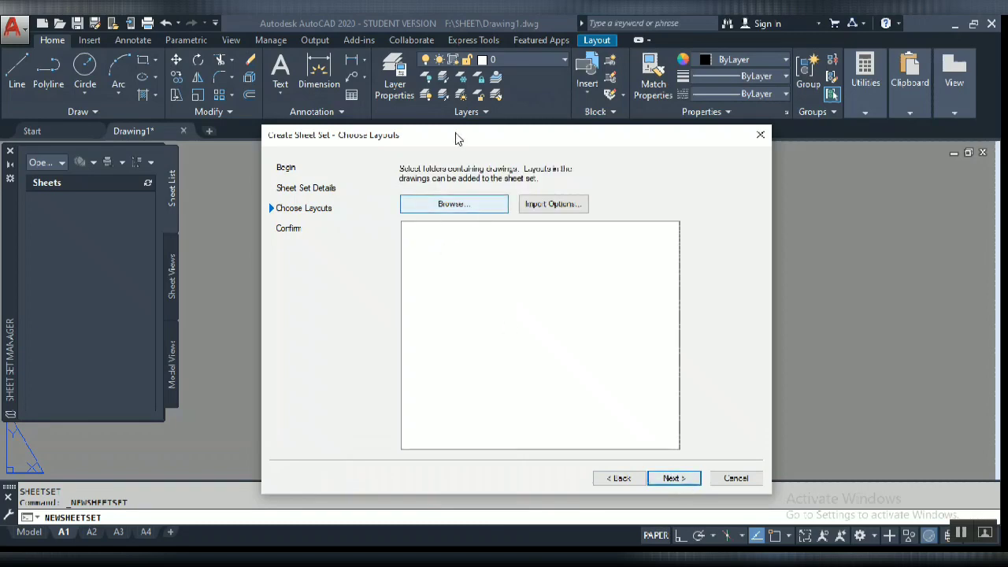
click(453, 206)
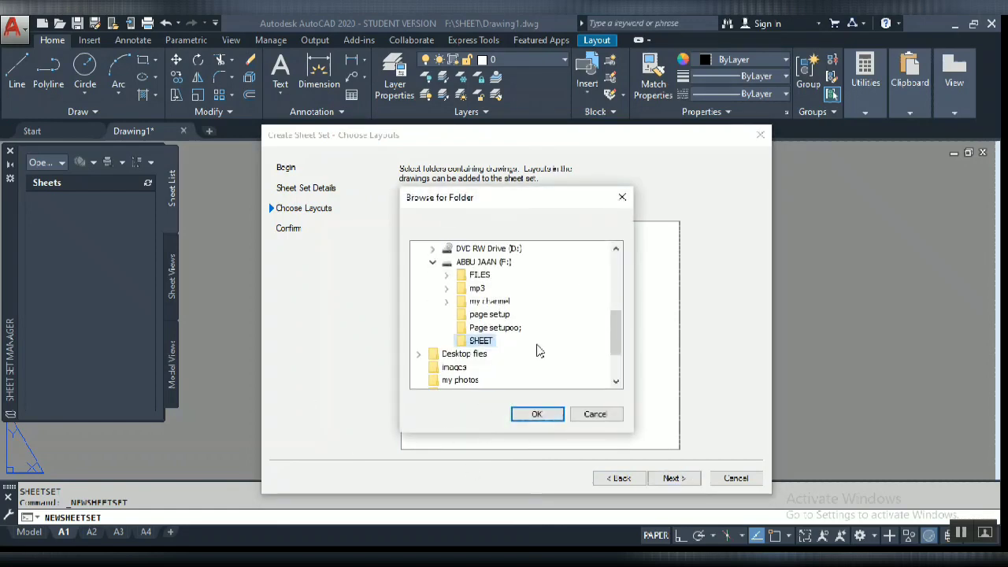
scroll(480, 344, down, 1)
click(539, 415)
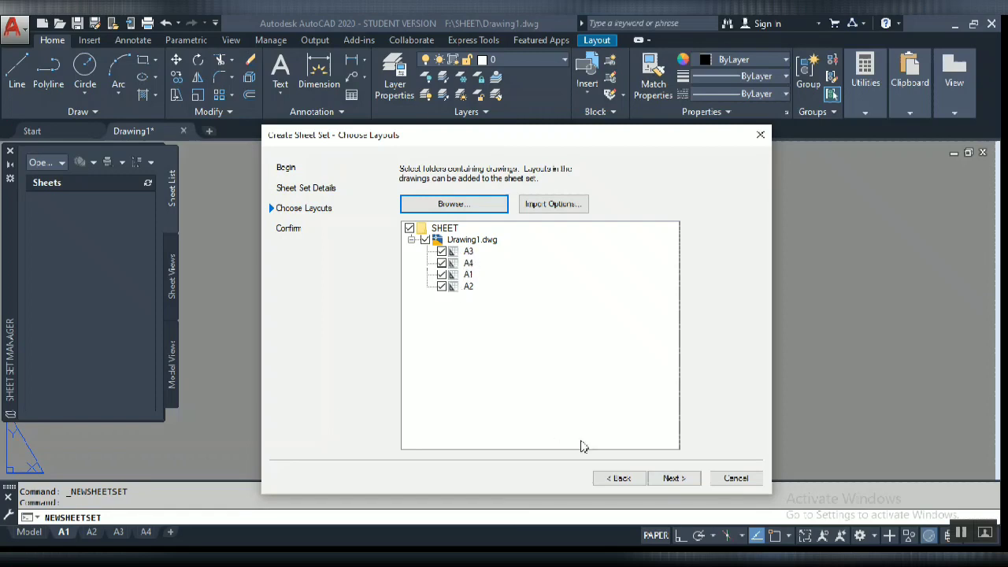
click(961, 536)
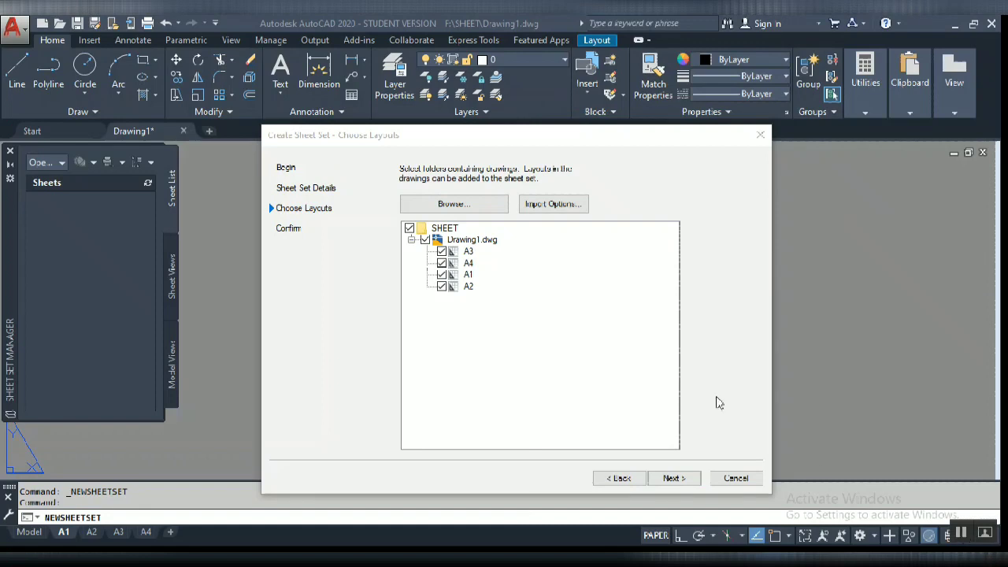
click(666, 478)
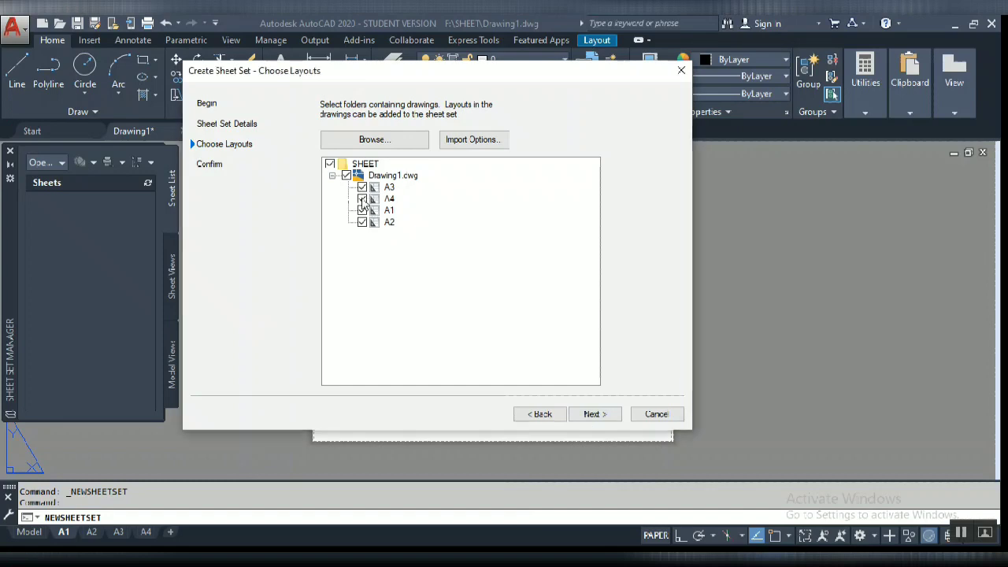
click(362, 199)
click(362, 210)
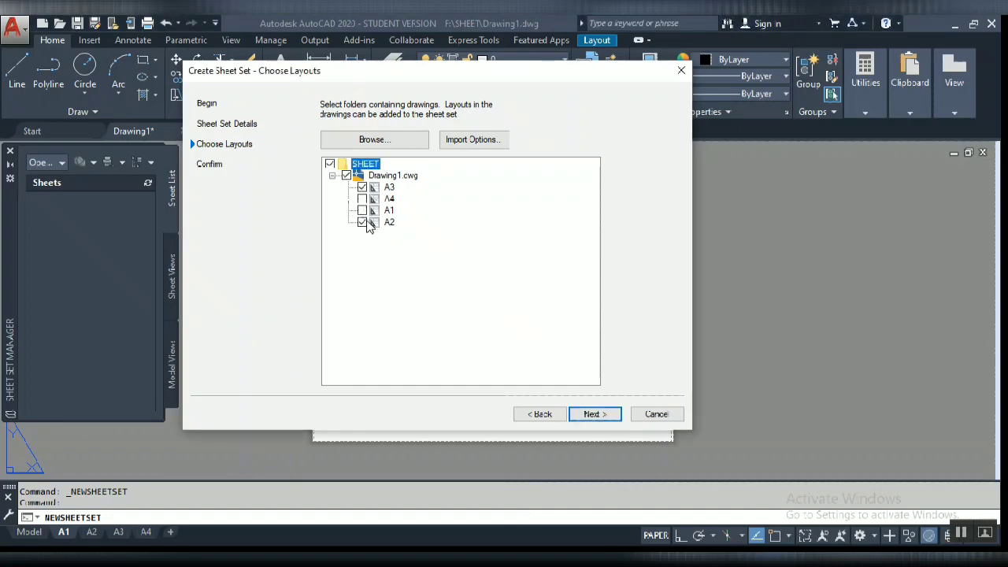
click(364, 222)
click(362, 222)
click(362, 211)
Step: Accept layouts A1 to A4 for the sheet set and finish creating SHHET-1
click(595, 415)
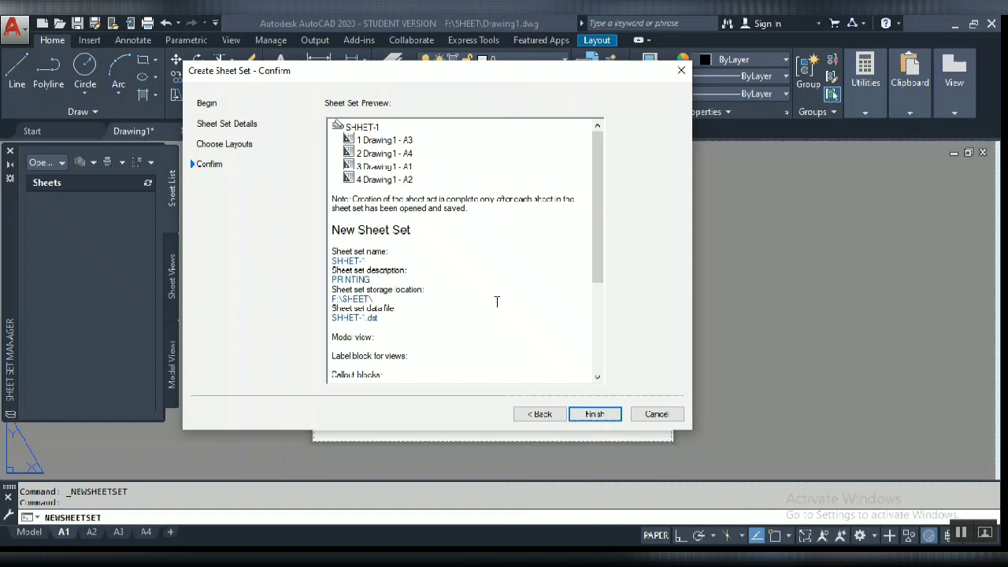
click(598, 414)
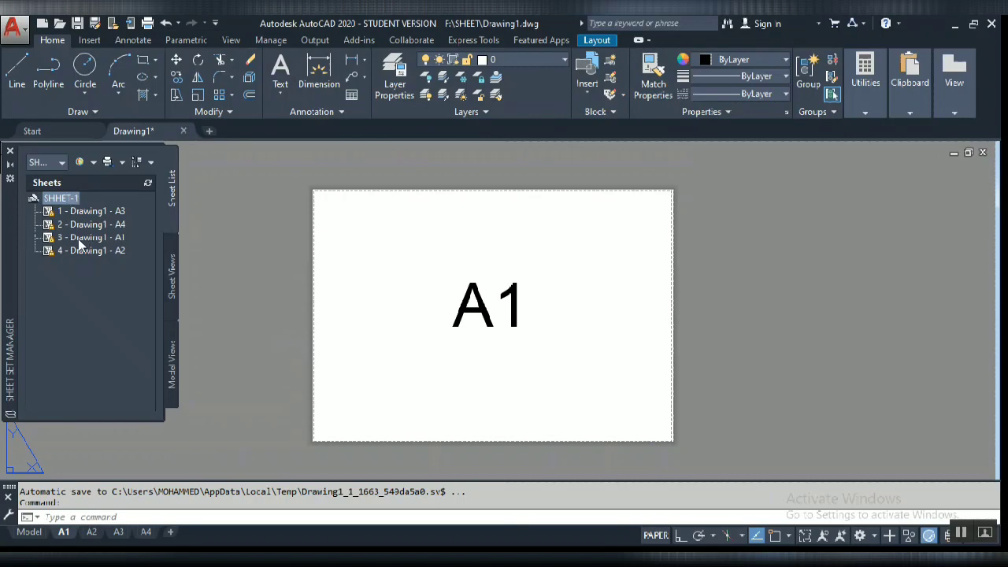
Step: Publish the whole SHHET-1 sheet set to PDF as SHHET-1.pdf in the SHEET folder on drive F
right_click(57, 200)
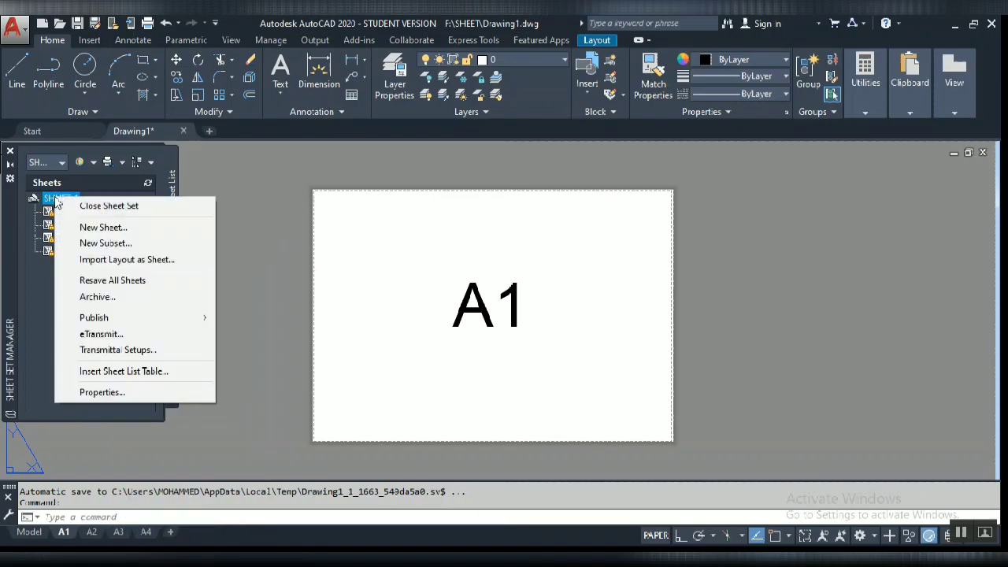
mouse_move(111, 316)
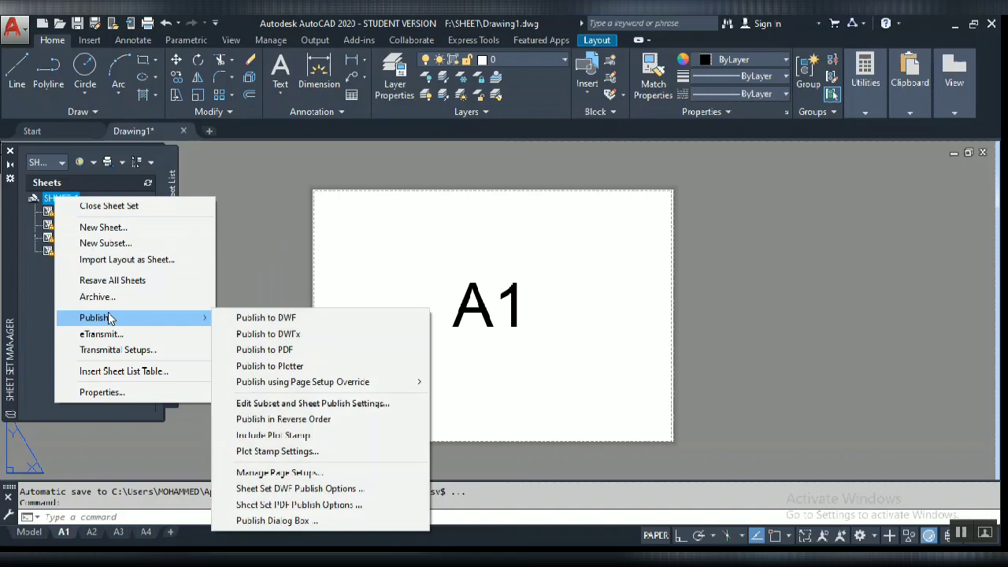
click(278, 350)
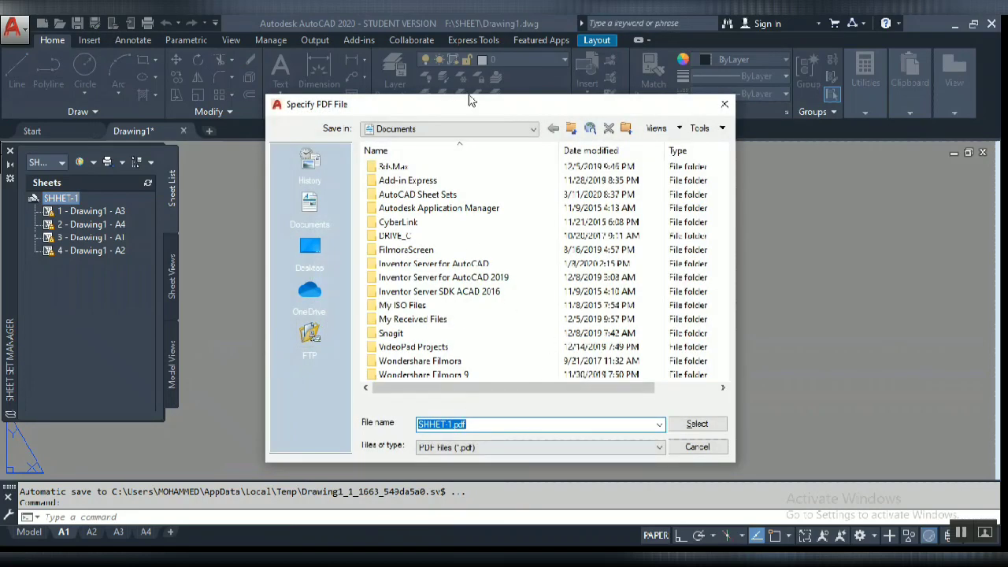
click(483, 128)
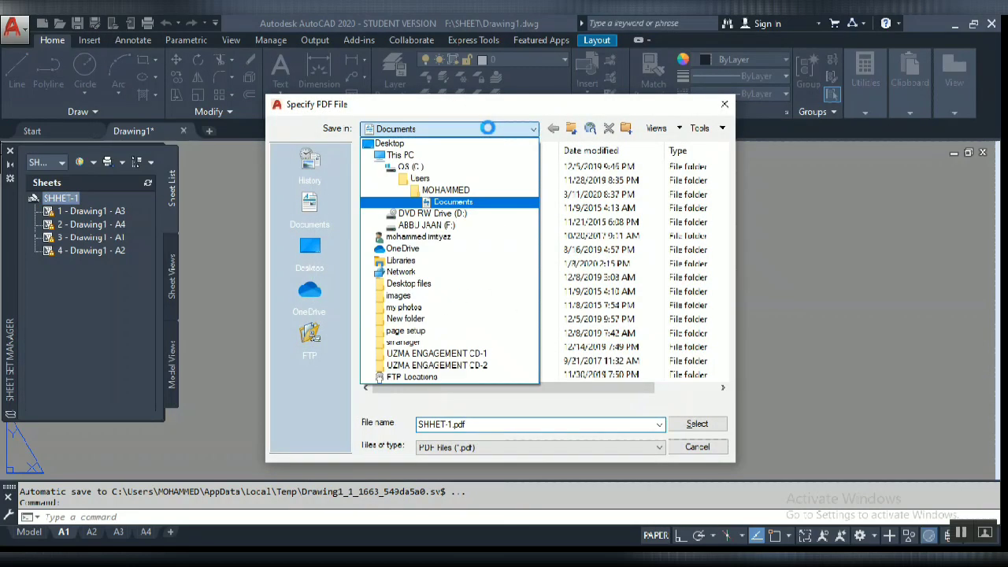
click(465, 226)
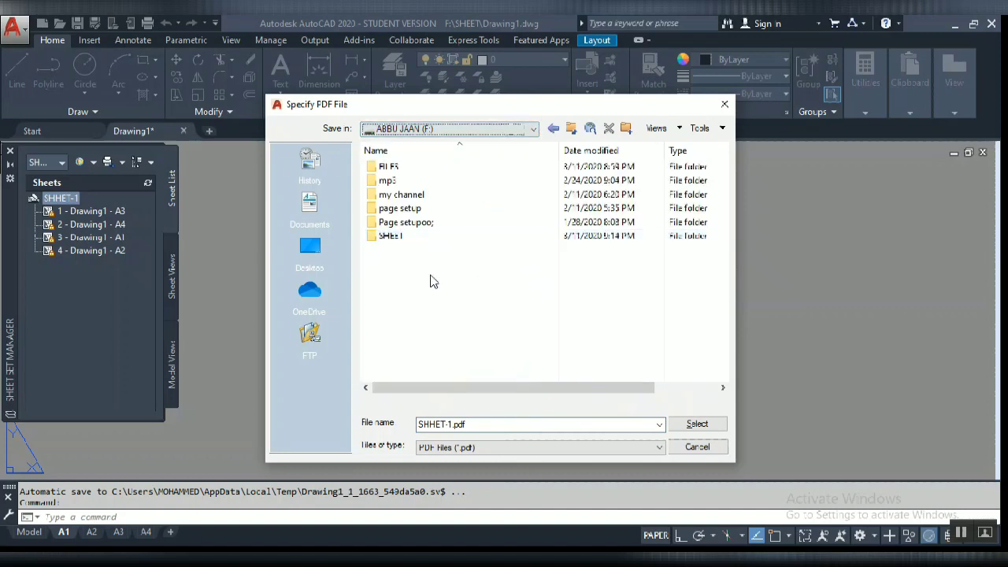
click(391, 238)
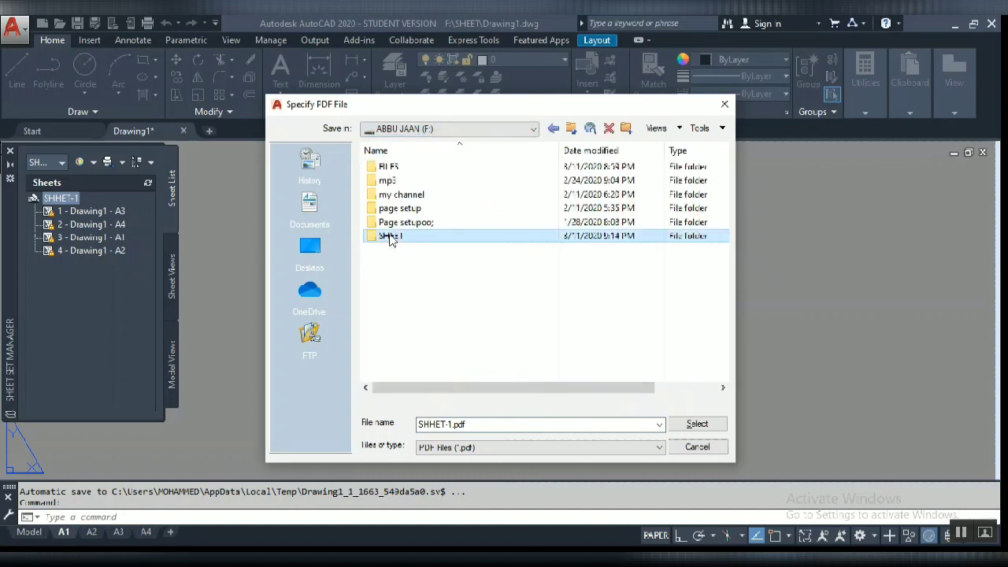
click(696, 425)
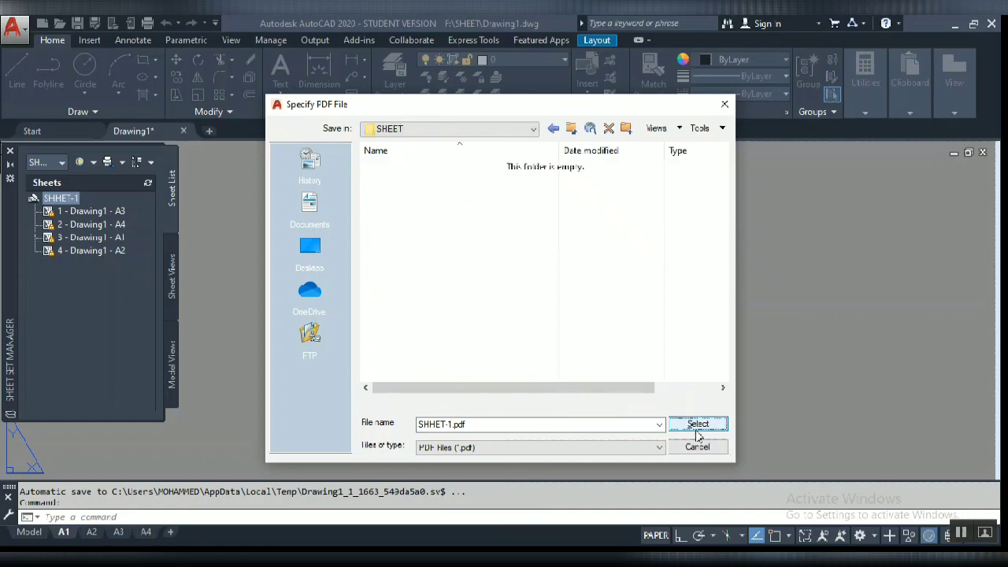
click(698, 429)
click(699, 425)
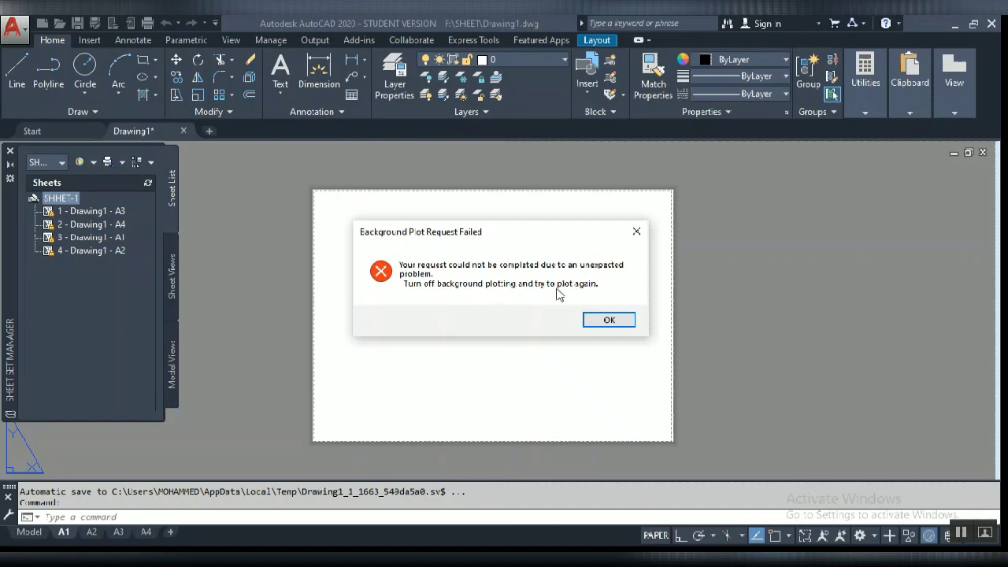
click(620, 320)
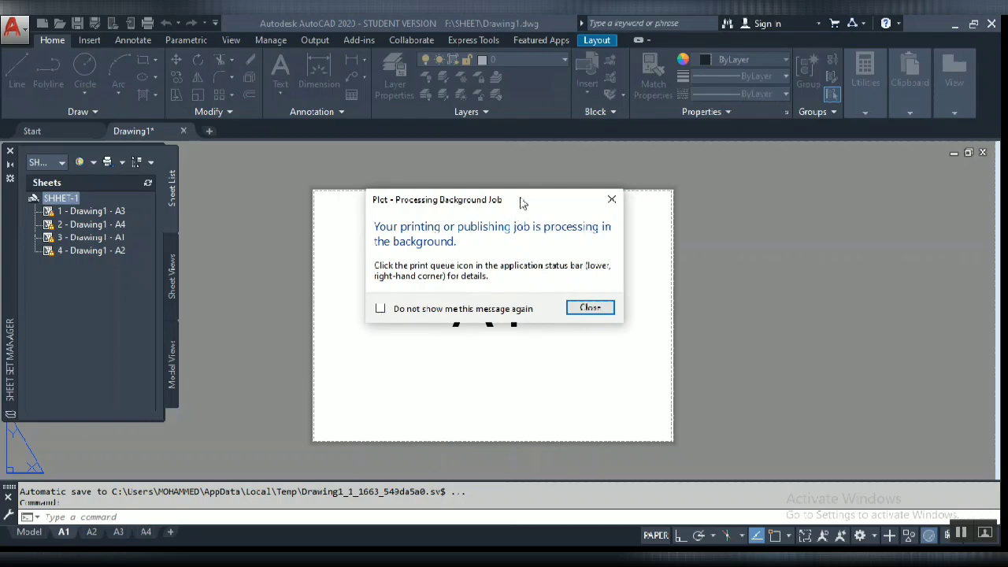
Step: Check the SHEET folder in File Explorer for the published PDF, and return to AutoCAD to dismiss the background job notice
mouse_move(523, 203)
mouse_down()
mouse_move(543, 220)
mouse_move(518, 220)
mouse_up()
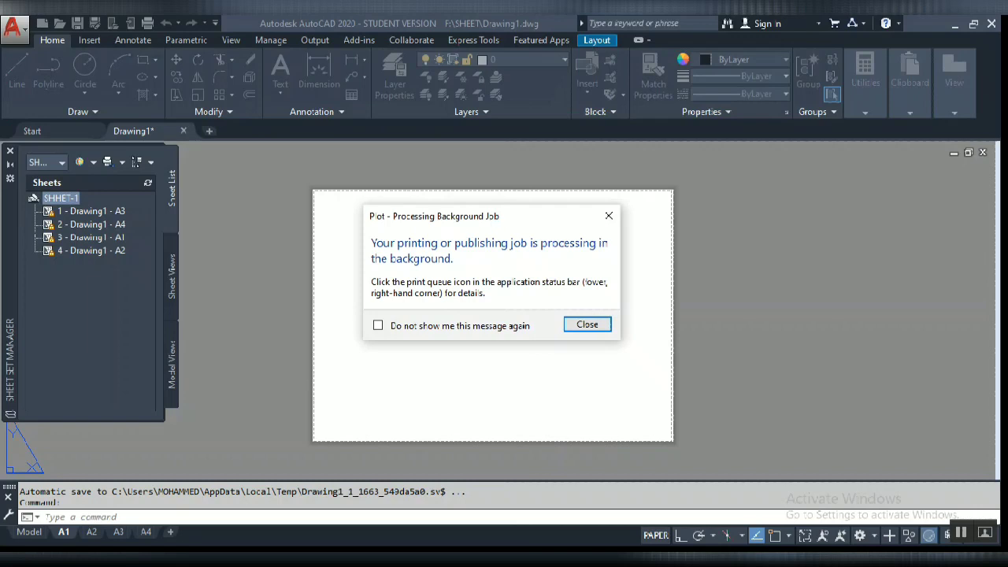
click(450, 504)
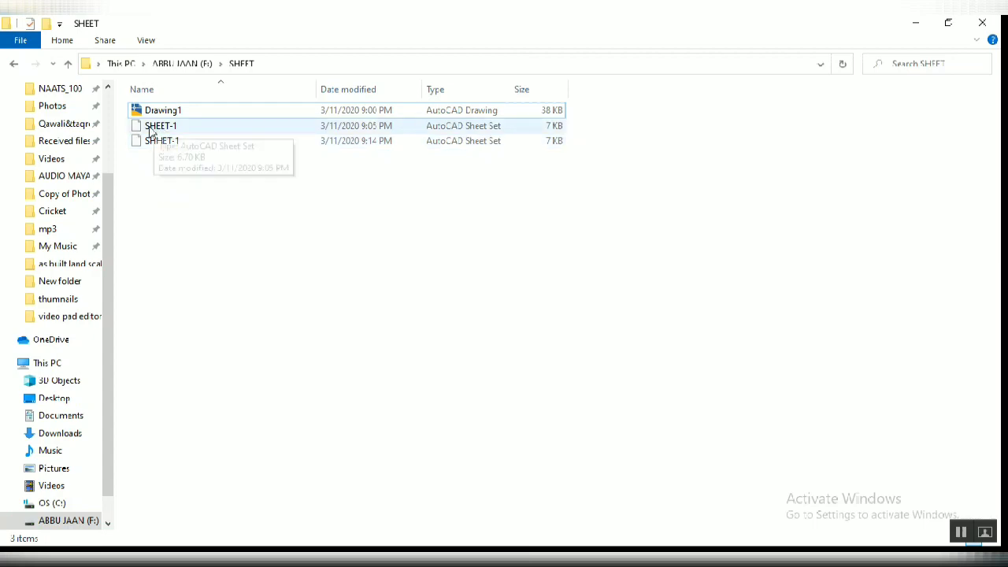
click(916, 24)
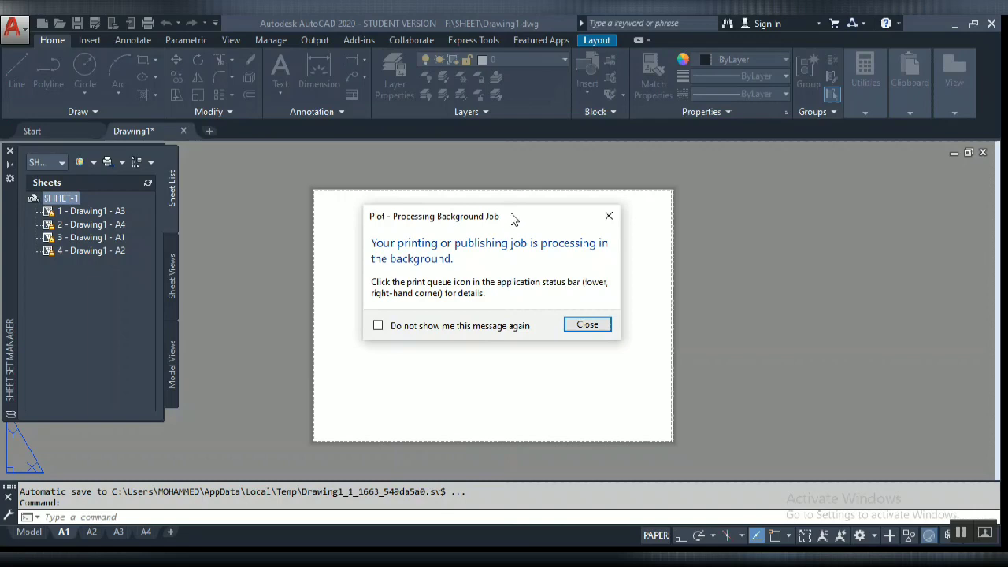
drag(514, 221, 520, 214)
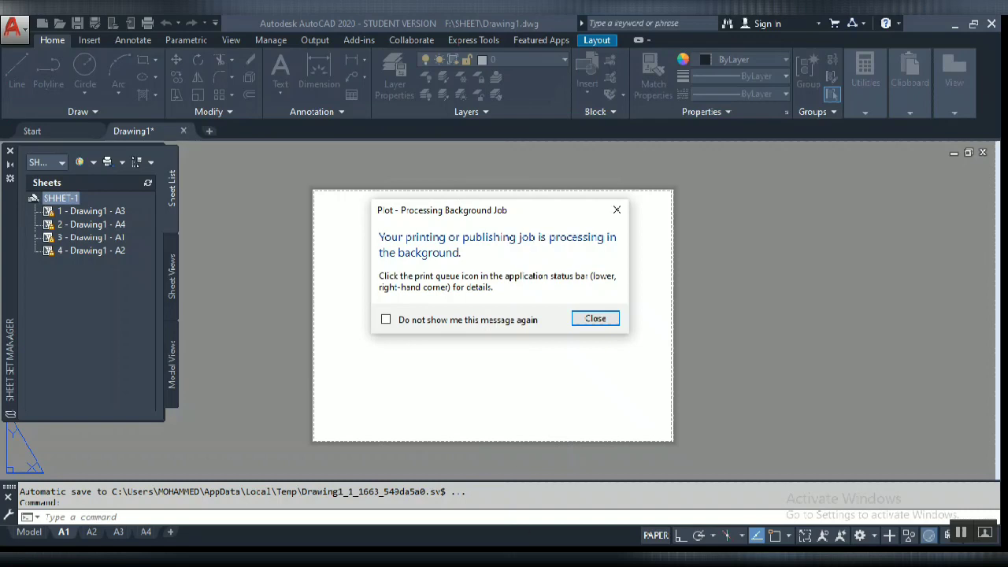
key(alt+Tab)
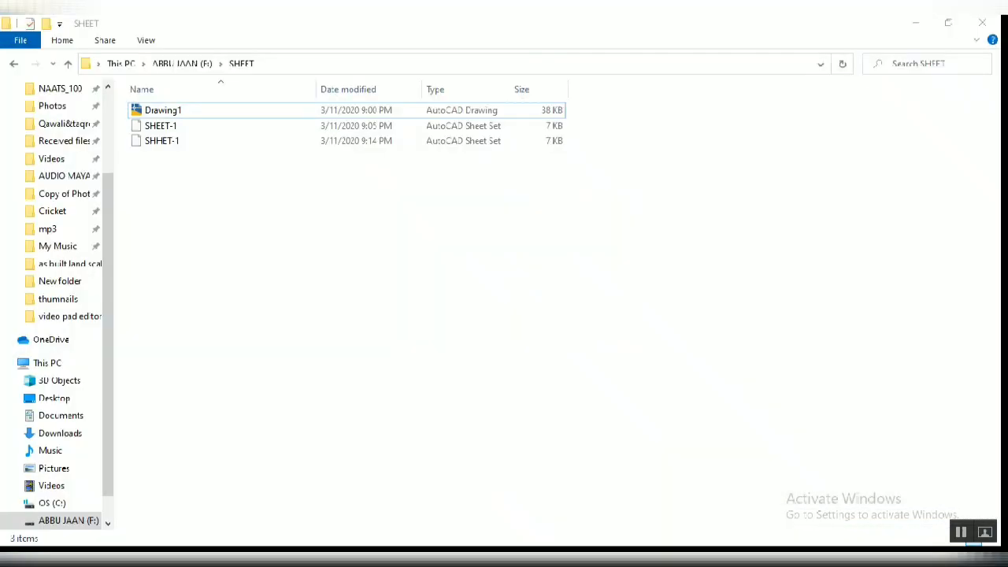
key(alt+Tab)
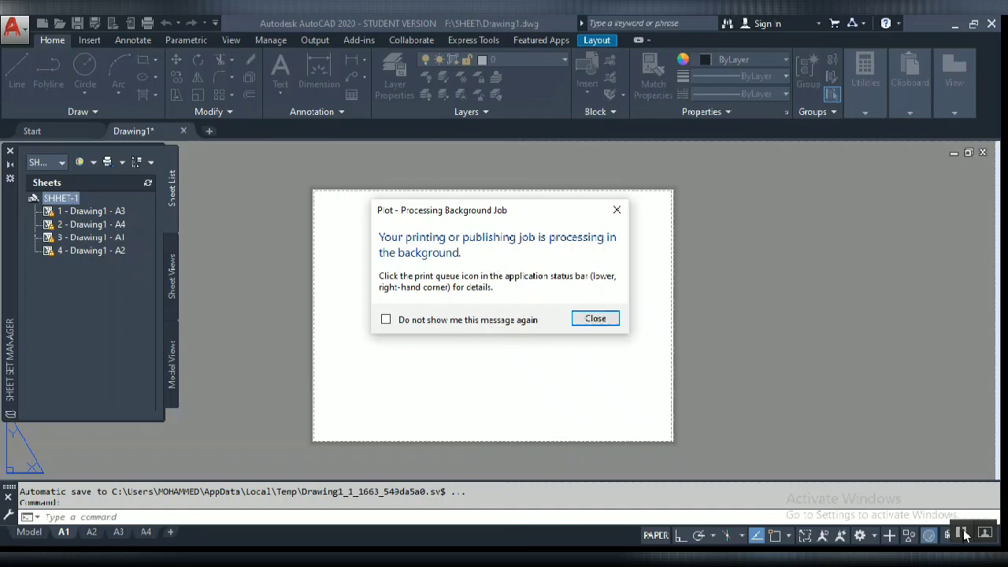
key(Return)
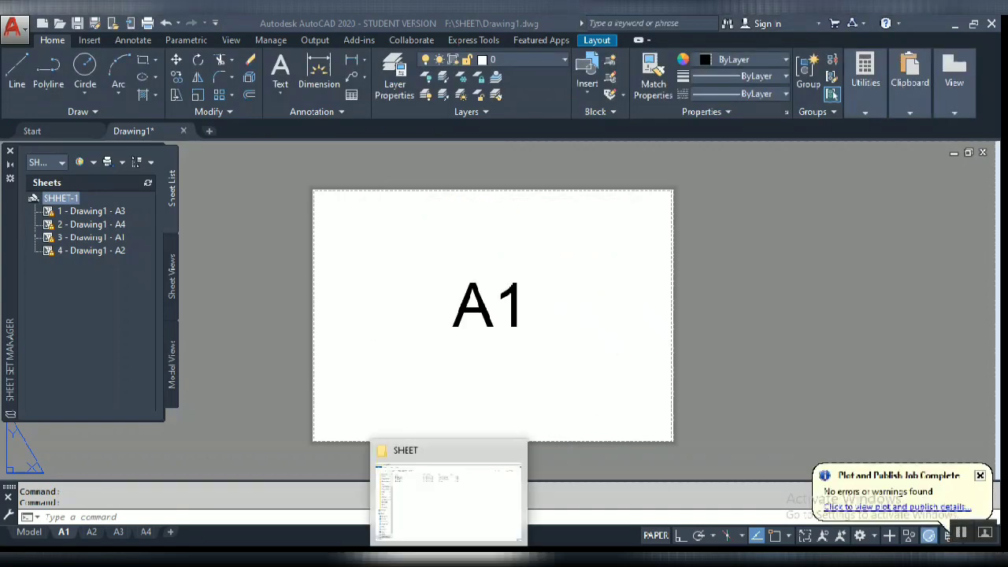
Step: Open SHHET-1.pdf from the SHEET folder in Adobe Reader, declining to make it the default PDF application
click(449, 559)
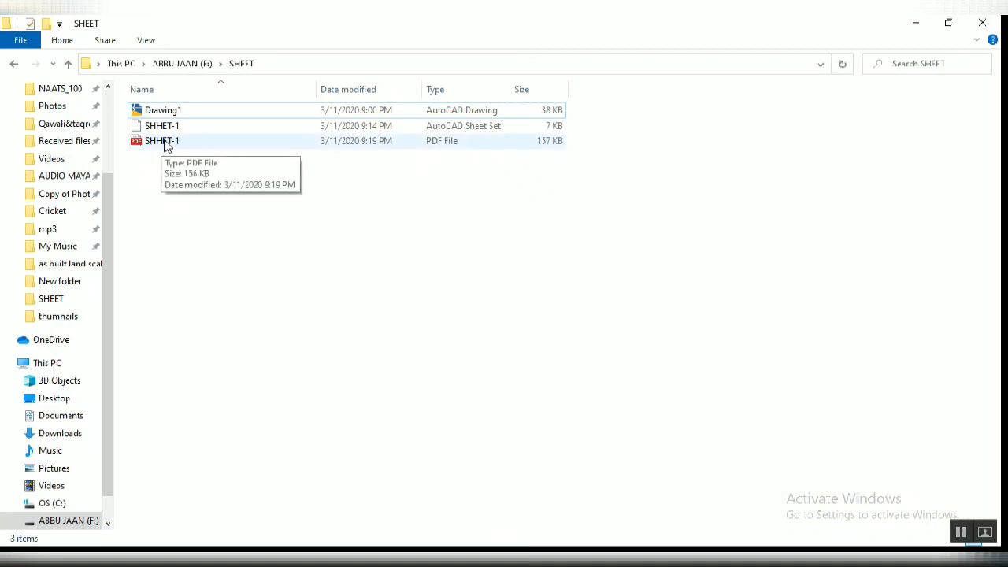
click(914, 22)
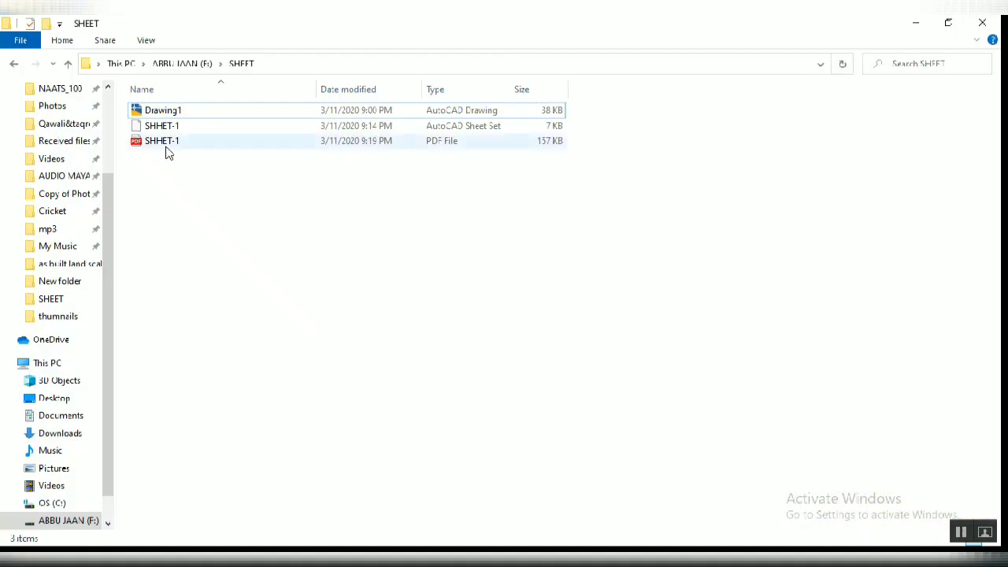
click(165, 147)
double_click(164, 142)
right_click(163, 142)
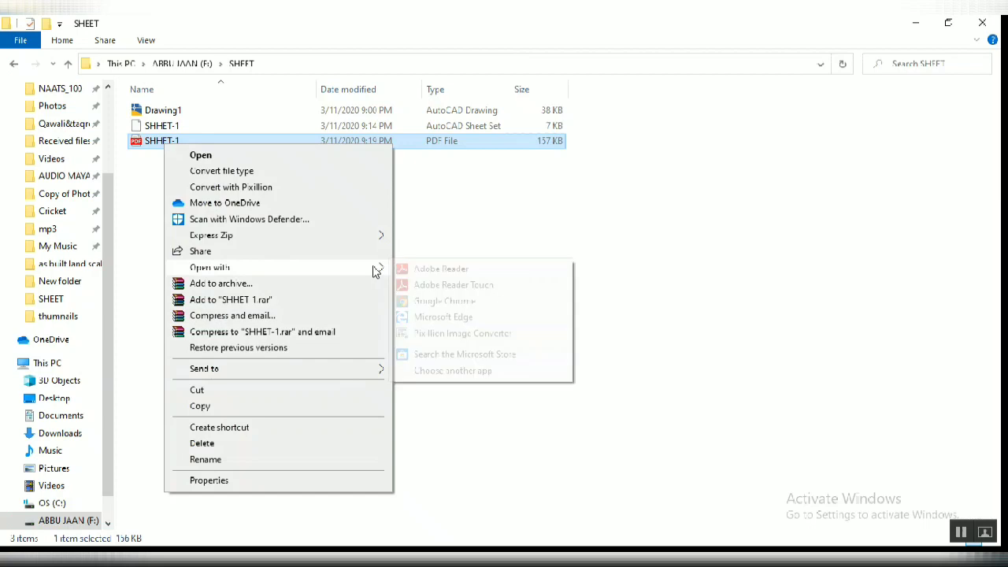
click(438, 270)
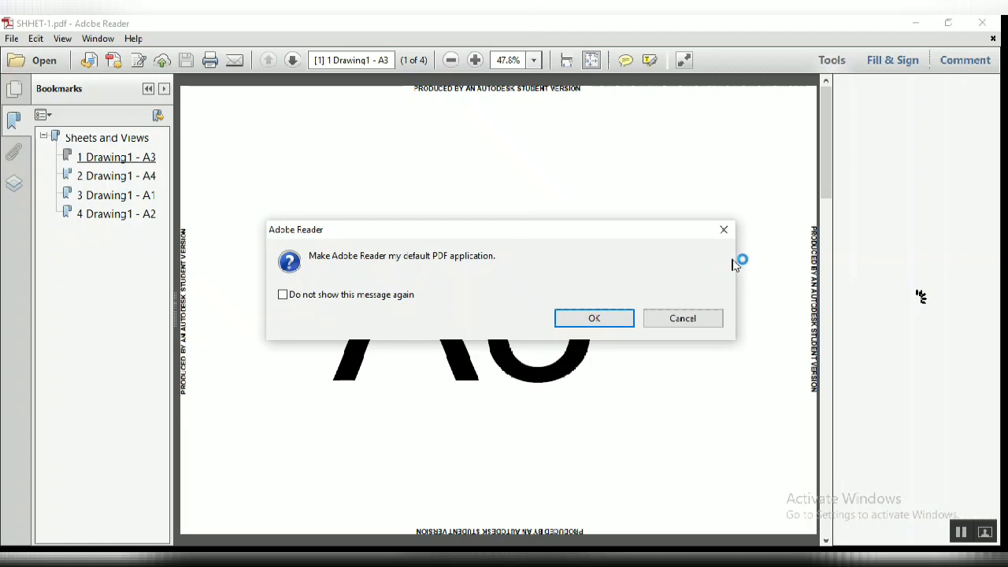
click(724, 230)
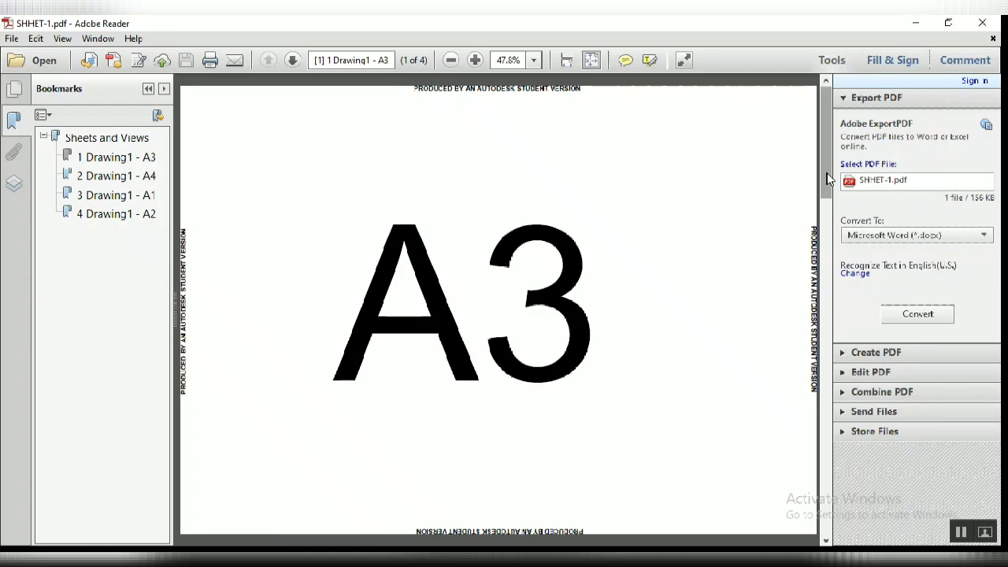
Step: Look through the published PDF's pages from A3 to A2, and return to AutoCAD
drag(827, 180, 832, 435)
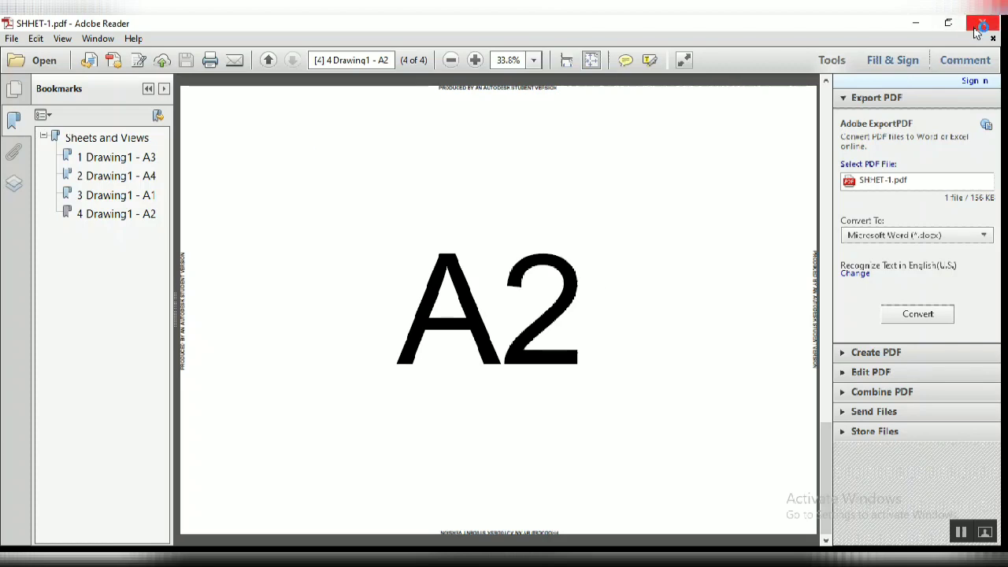
click(915, 23)
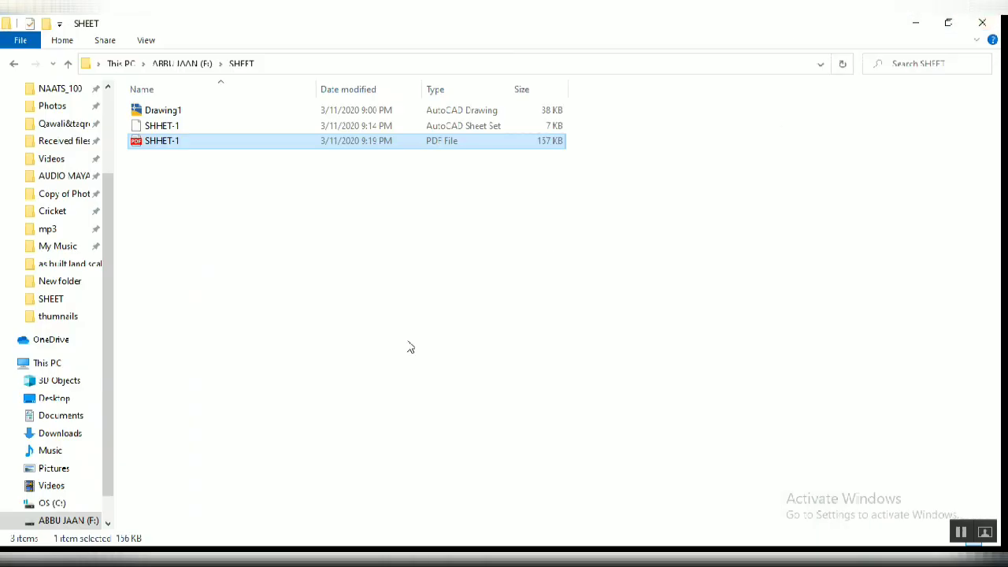
click(915, 24)
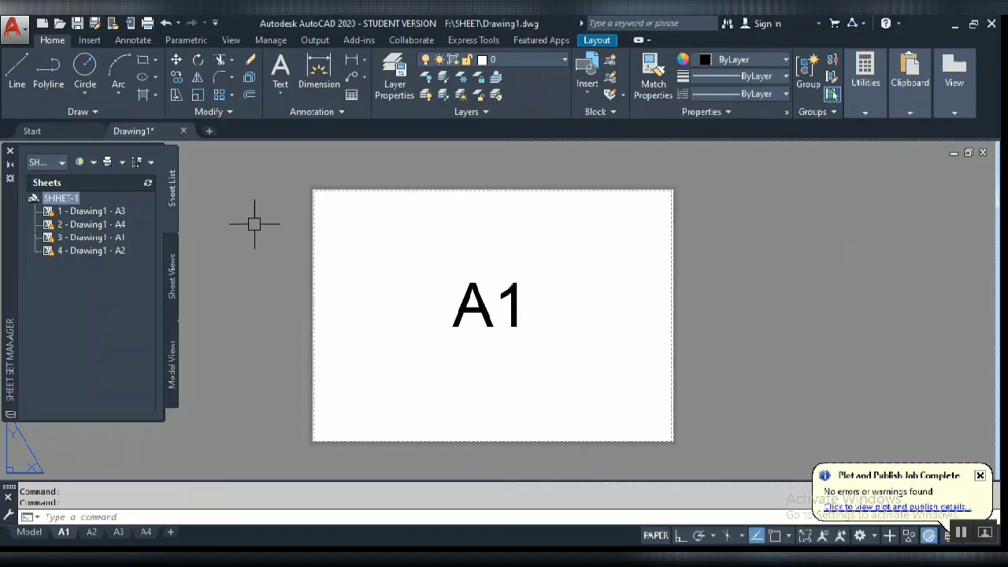